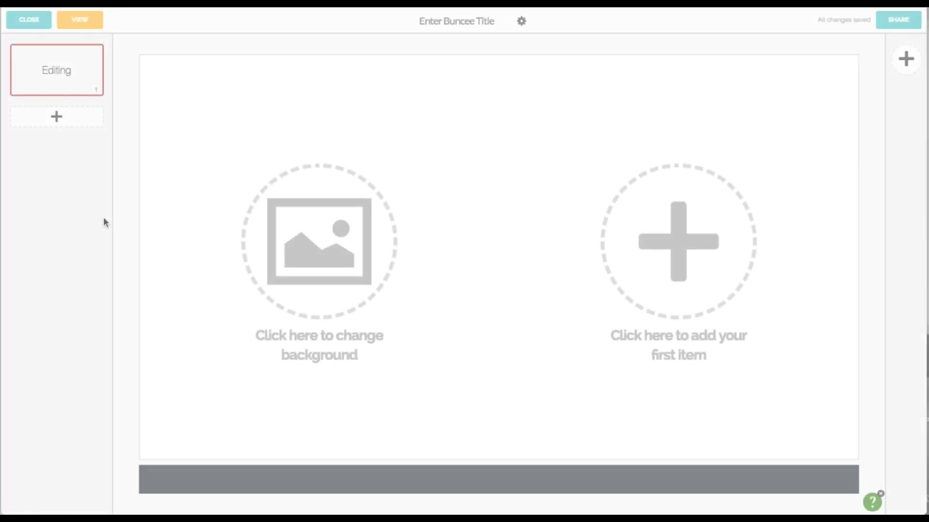
# Apply the sandcastle beach image from a 'summer' background search to this slide
pyautogui.click(288, 259)
pyautogui.write('su')
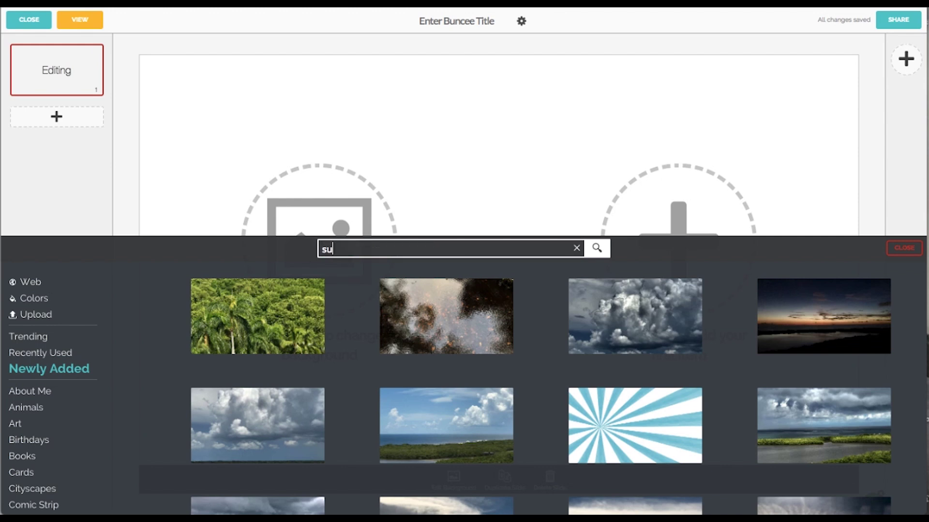
pyautogui.write('mmer')
pyautogui.press('Return')
pyautogui.click(268, 332)
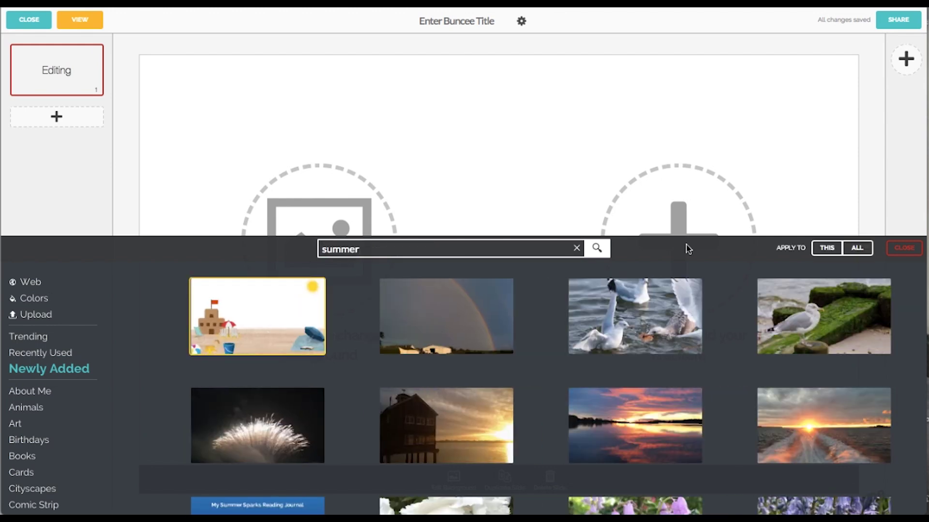
pyautogui.click(816, 249)
# Add the umbrella-and-beach-chairs clipart from the summer search to the slide
pyautogui.click(500, 260)
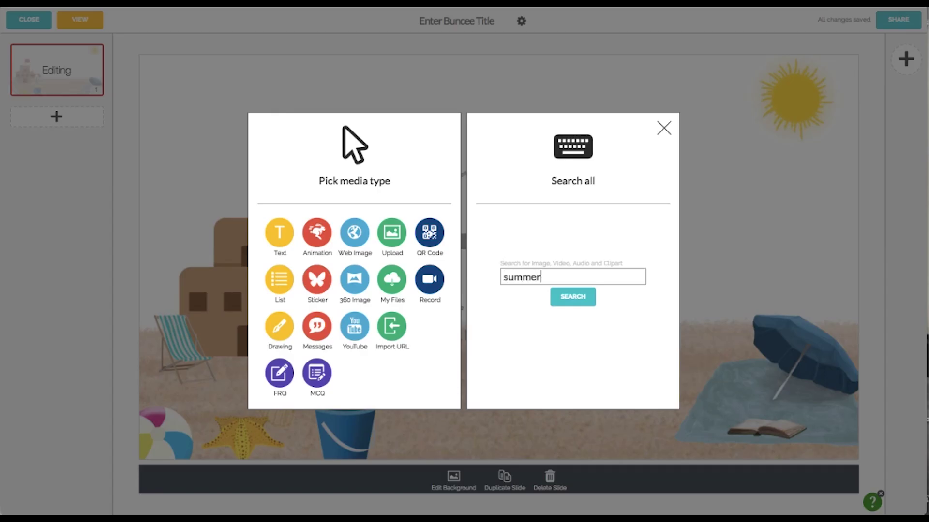
pyautogui.press('Return')
pyautogui.click(209, 313)
pyautogui.click(852, 248)
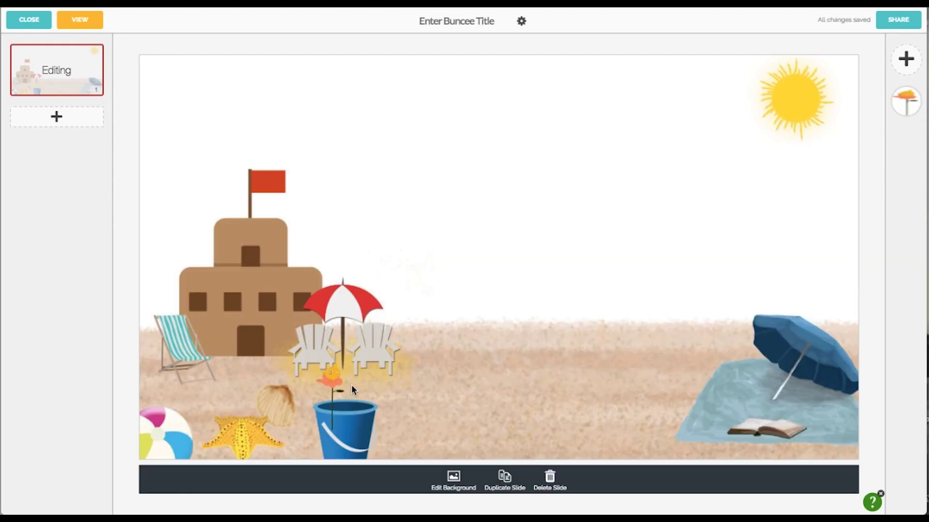
pyautogui.click(349, 392)
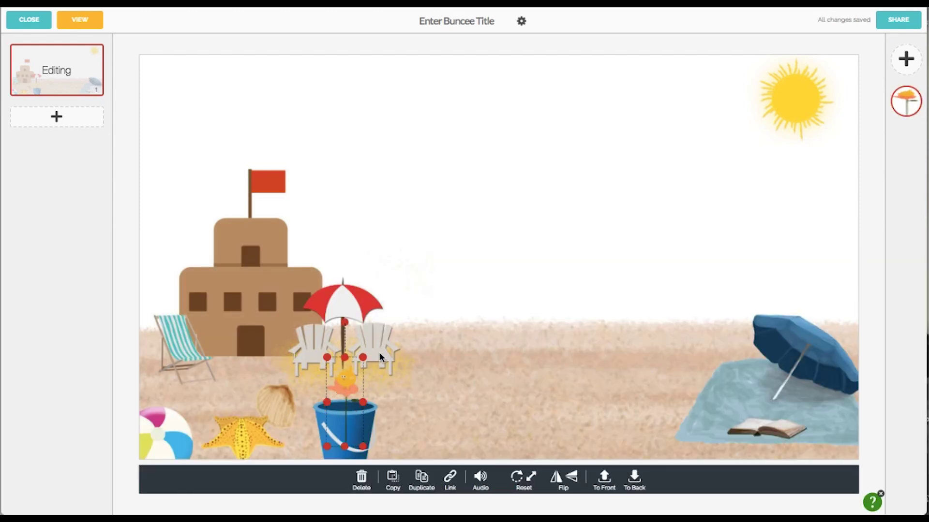
pyautogui.click(854, 66)
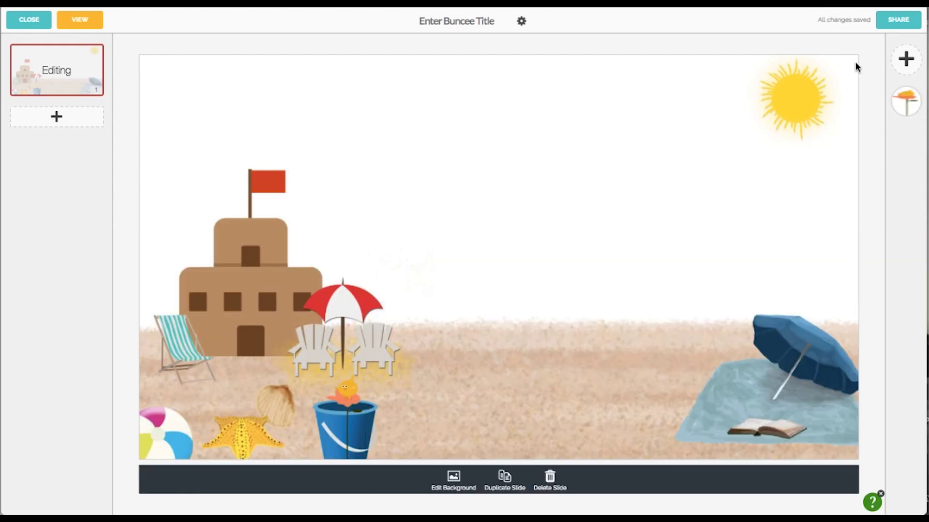
# Add the Bunceeman holding balloons from a 'bunceeman' clipart search
pyautogui.click(906, 58)
pyautogui.write('bunceeman')
pyautogui.press('Return')
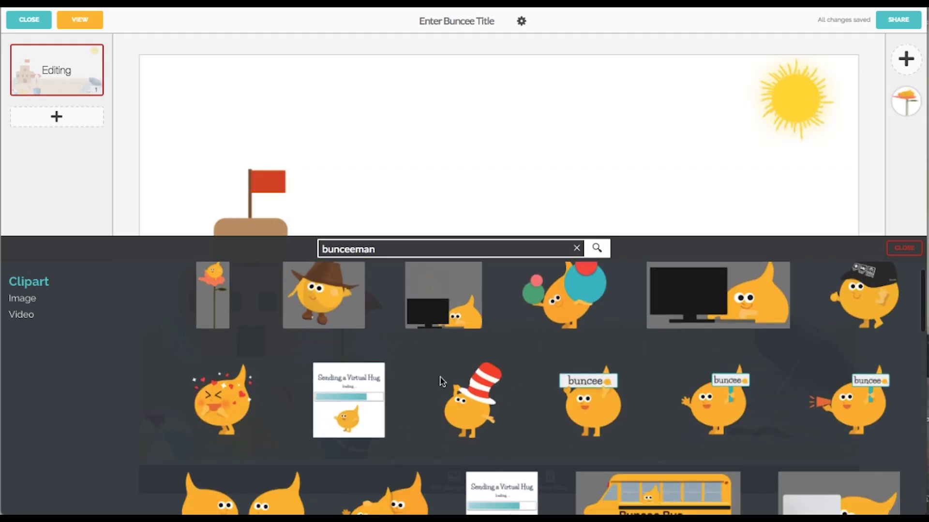
pyautogui.click(588, 296)
pyautogui.scroll(-5, 760, 446)
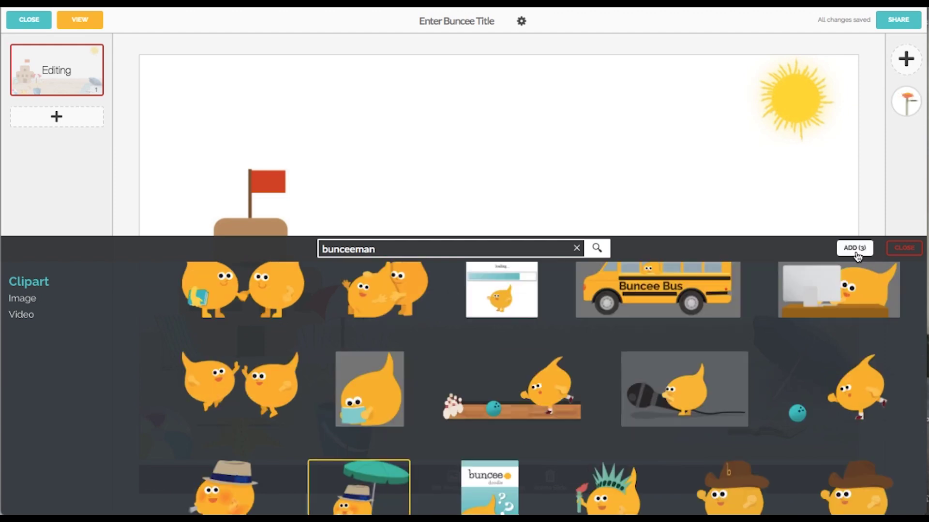
pyautogui.click(854, 247)
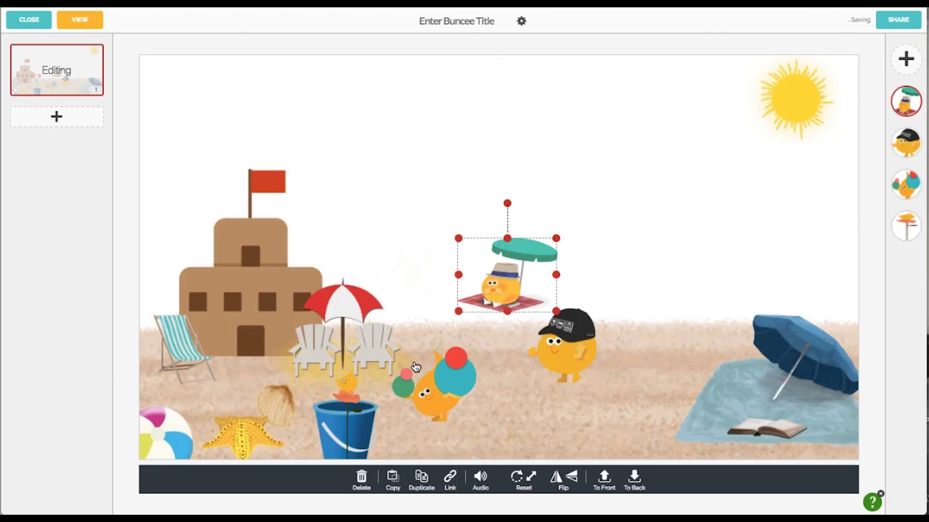
# Tilt the balloon Bunceeman and move the umbrella Bunceeman onto the blue blanket
pyautogui.moveTo(436, 387); pyautogui.dragTo(450, 389)
pyautogui.moveTo(445, 320); pyautogui.dragTo(479, 329)
pyautogui.click(502, 404)
pyautogui.moveTo(503, 285); pyautogui.dragTo(714, 380)
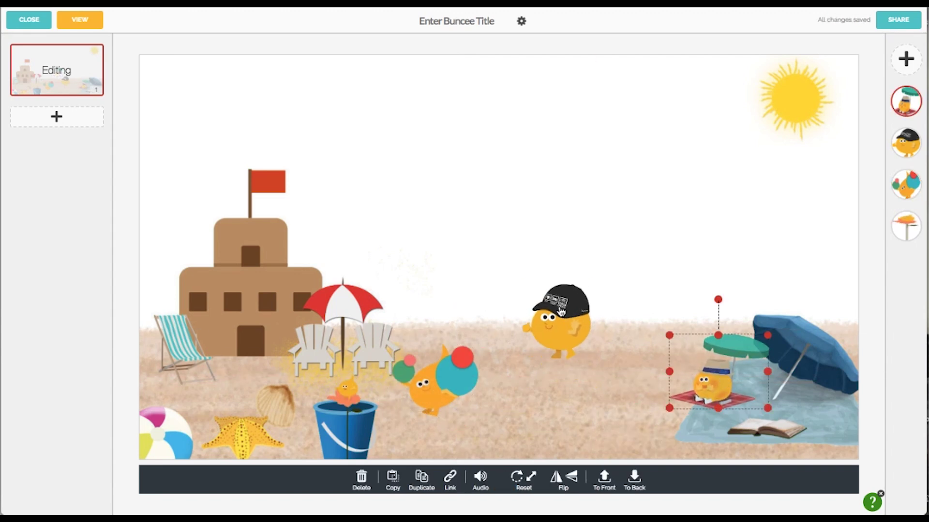
# Add the sunglasses Bunceeman and layer the cap Bunceeman in front of it
pyautogui.click(569, 342)
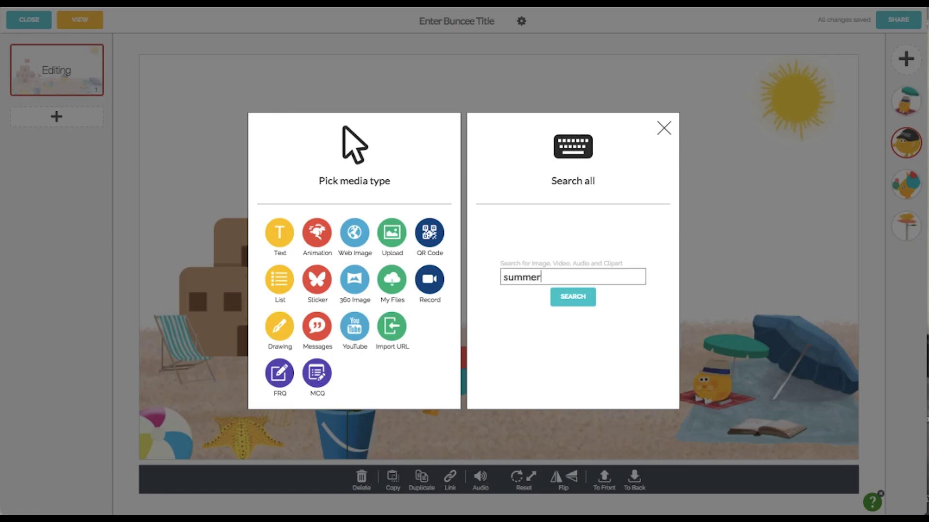
pyautogui.press('Return')
pyautogui.scroll(-5, 512, 368)
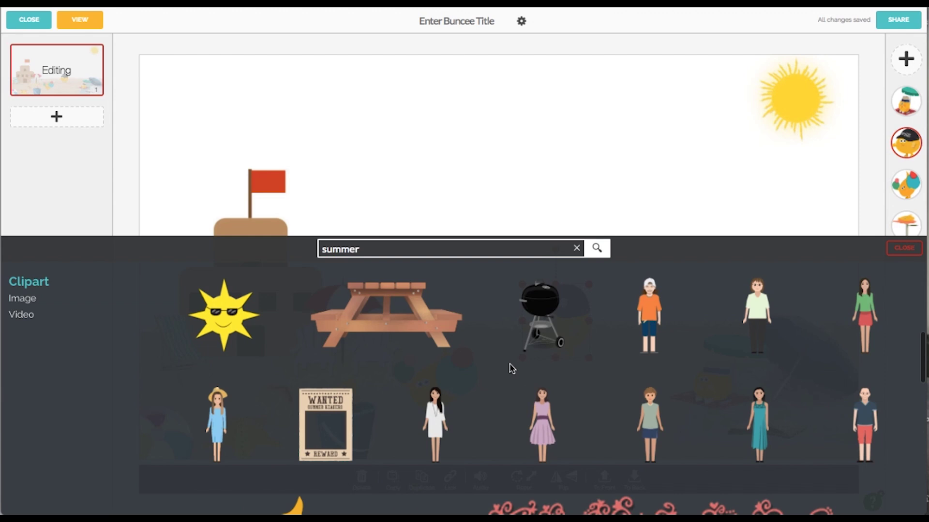
pyautogui.click(278, 387)
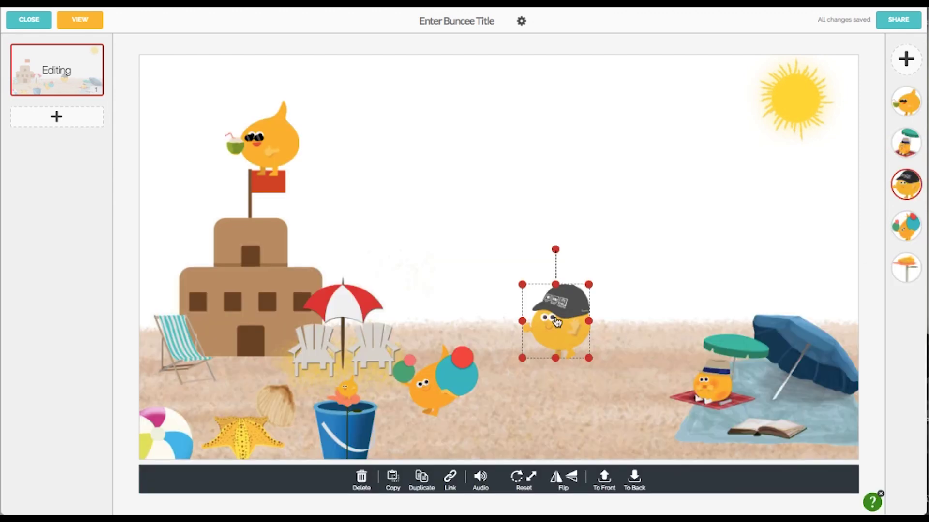
pyautogui.moveTo(578, 338); pyautogui.dragTo(618, 370)
pyautogui.click(660, 337)
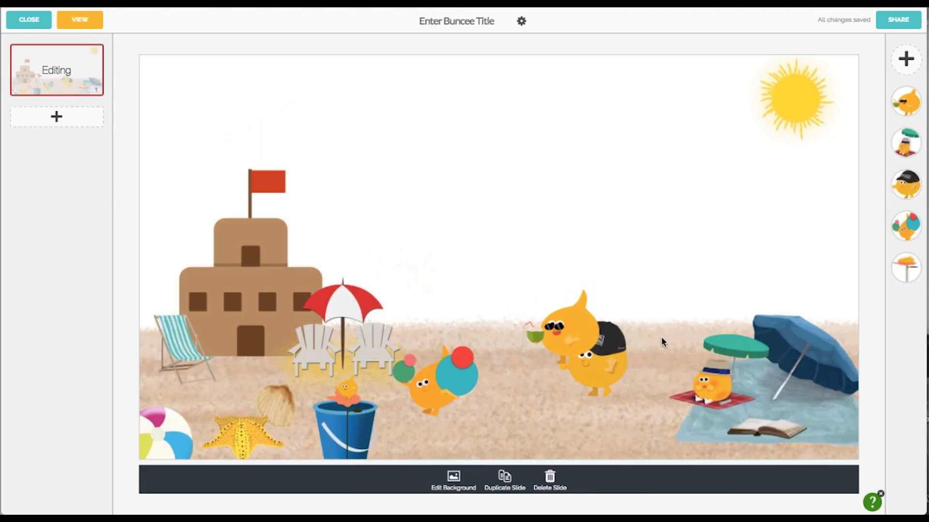
pyautogui.moveTo(906, 184); pyautogui.dragTo(900, 100)
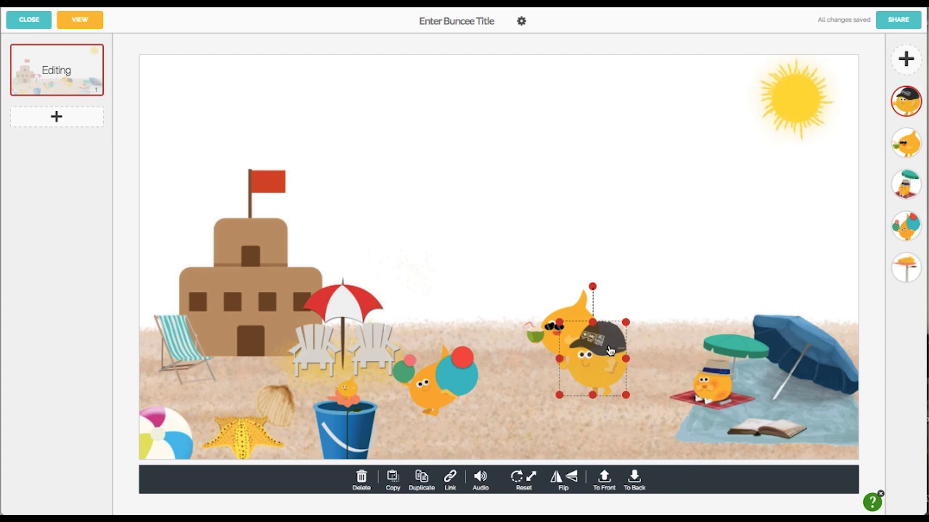
# Add the 'sunshine' word-art sticker from the Messages stickers
pyautogui.click(897, 58)
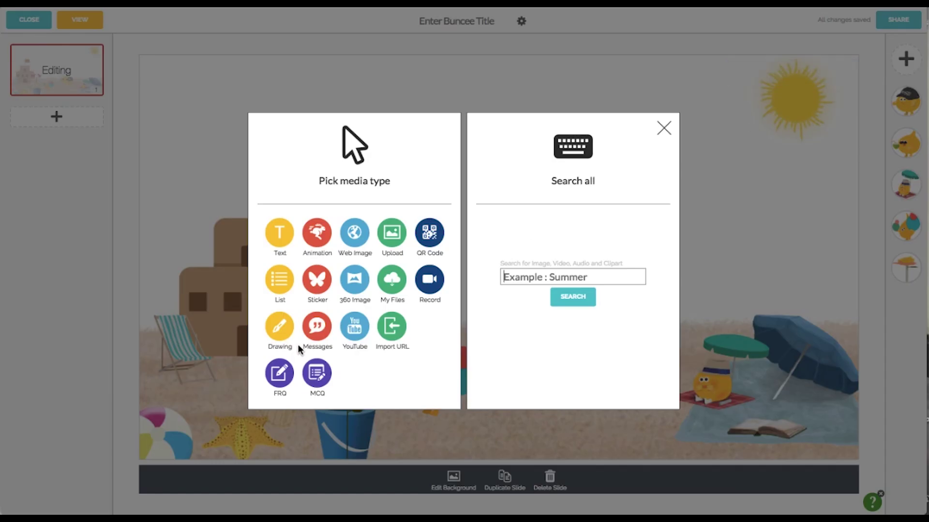
pyautogui.click(320, 332)
pyautogui.write('summer')
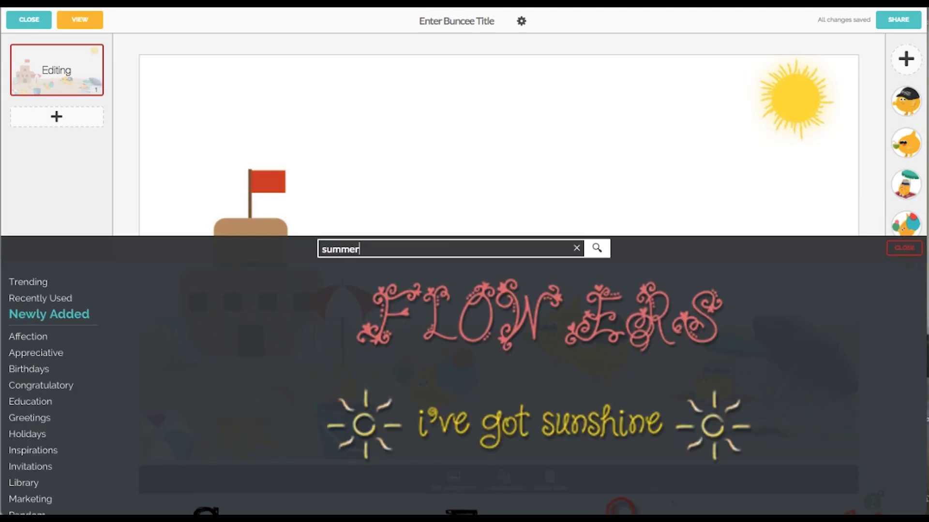
pyautogui.scroll(-5, 503, 368)
pyautogui.scroll(-2, 503, 368)
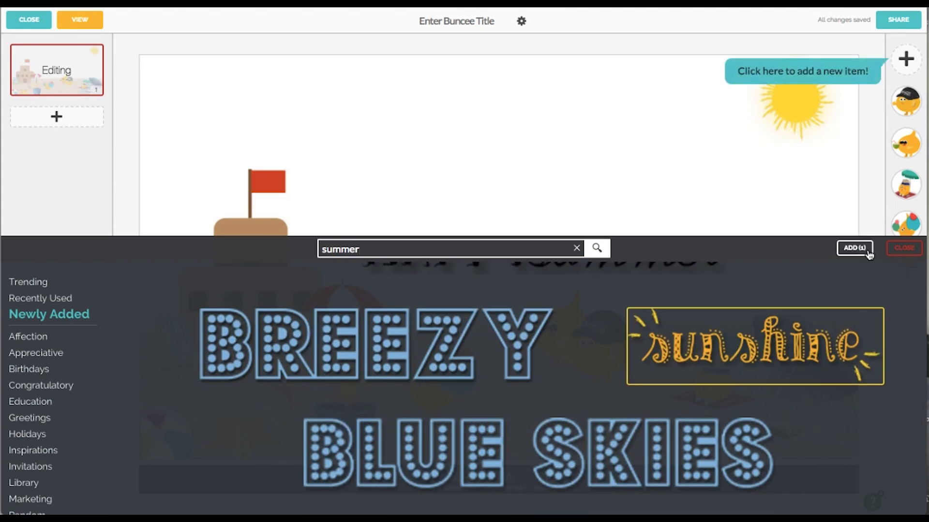
pyautogui.click(754, 346)
pyautogui.click(499, 136)
# Add a hammock clipart from the summer search, tilted into the top-left corner
pyautogui.click(906, 58)
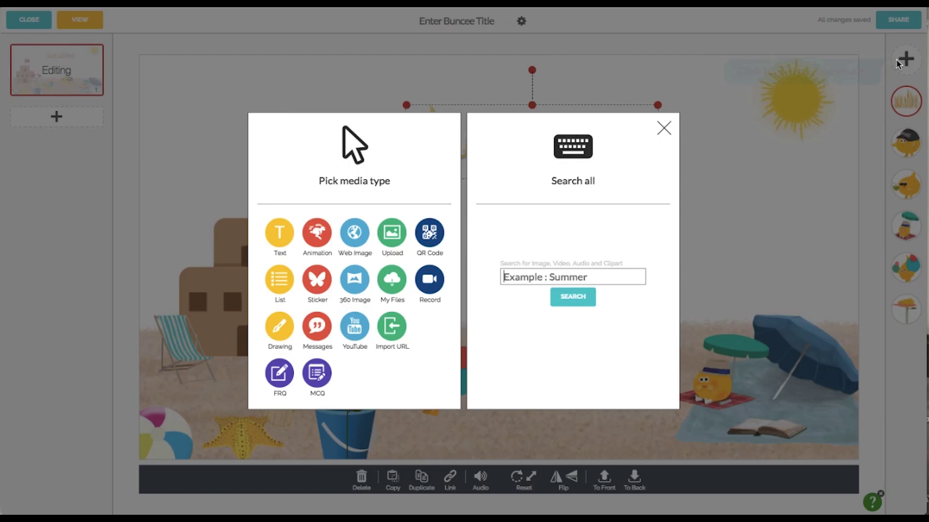
pyautogui.click(596, 287)
pyautogui.write('summer')
pyautogui.press('Return')
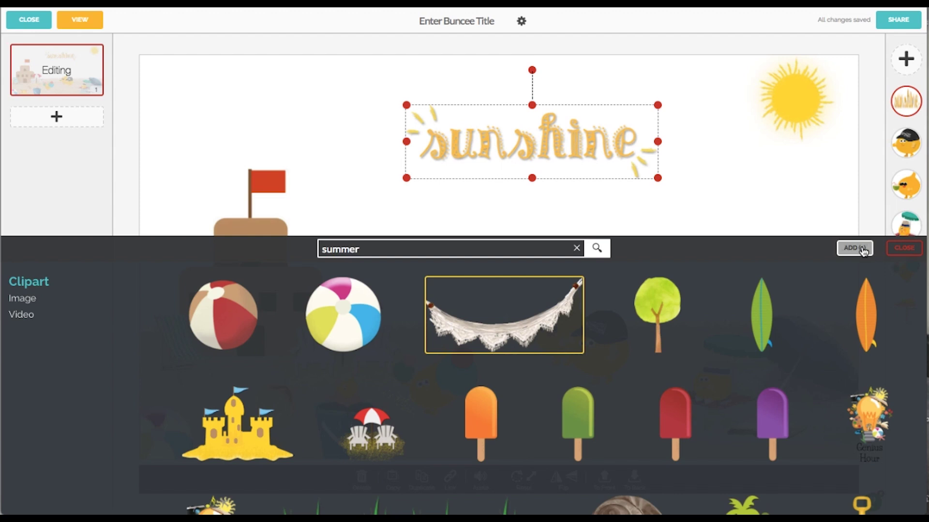
pyautogui.click(503, 317)
pyautogui.moveTo(668, 271); pyautogui.dragTo(315, 107)
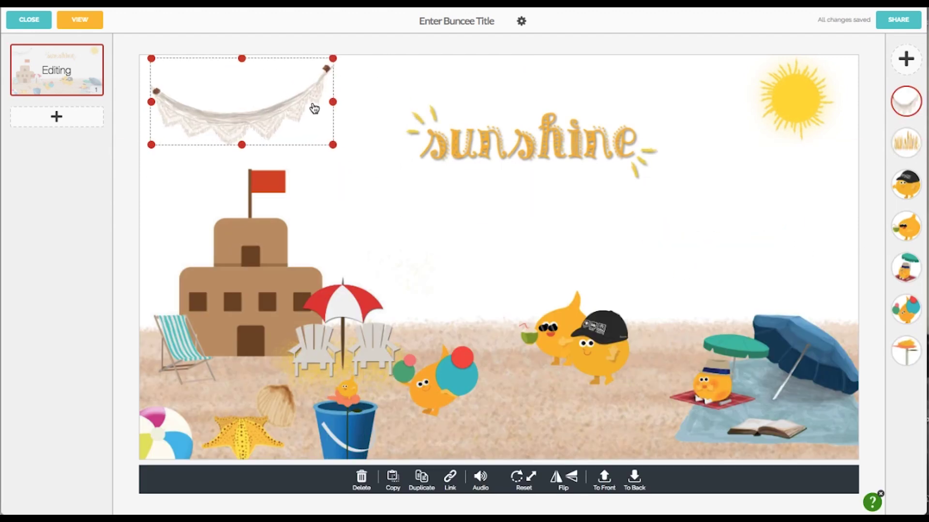
pyautogui.moveTo(240, 28); pyautogui.dragTo(431, 174)
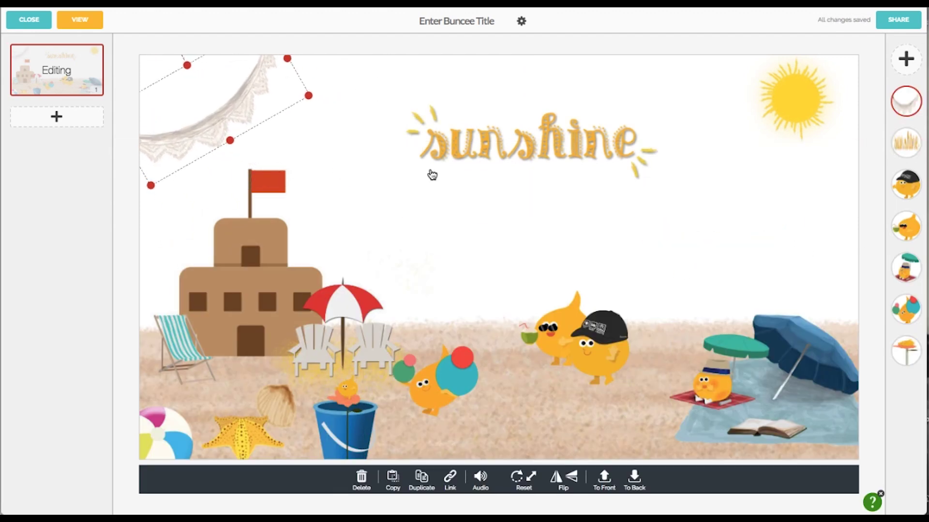
# Enlarge the sunshine word art and centre it along the top
pyautogui.click(435, 164)
pyautogui.moveTo(659, 180); pyautogui.dragTo(744, 204)
pyautogui.moveTo(689, 178); pyautogui.dragTo(614, 168)
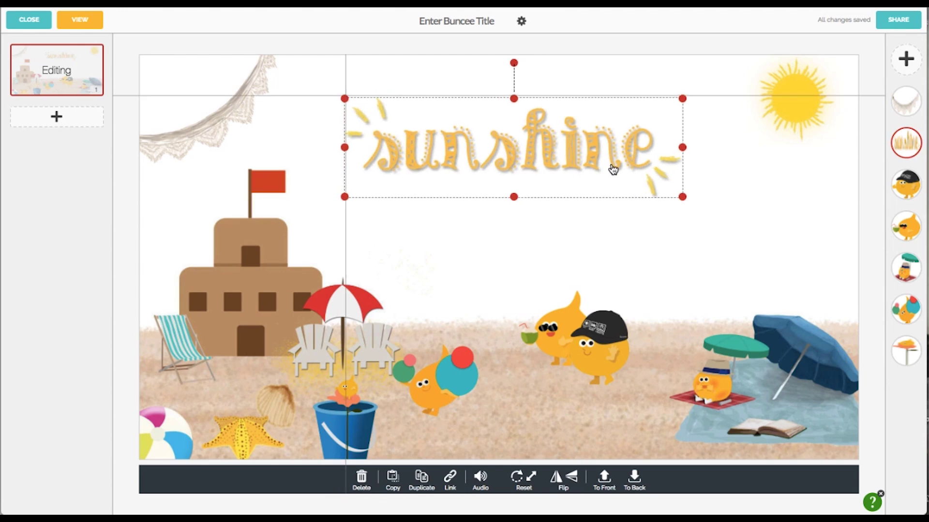
# Browse the Cityscapes, Design and Educational Templates background categories without changing the background
pyautogui.click(457, 482)
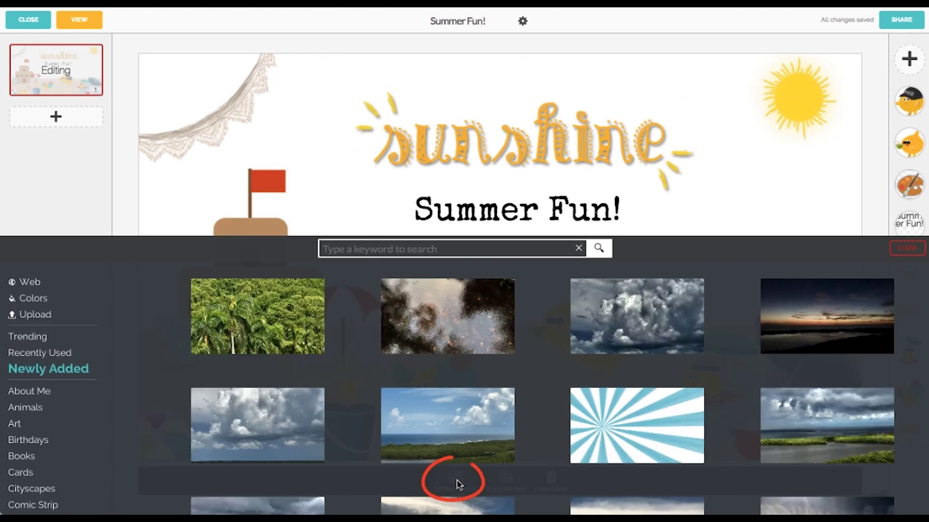
pyautogui.scroll(-4, 457, 482)
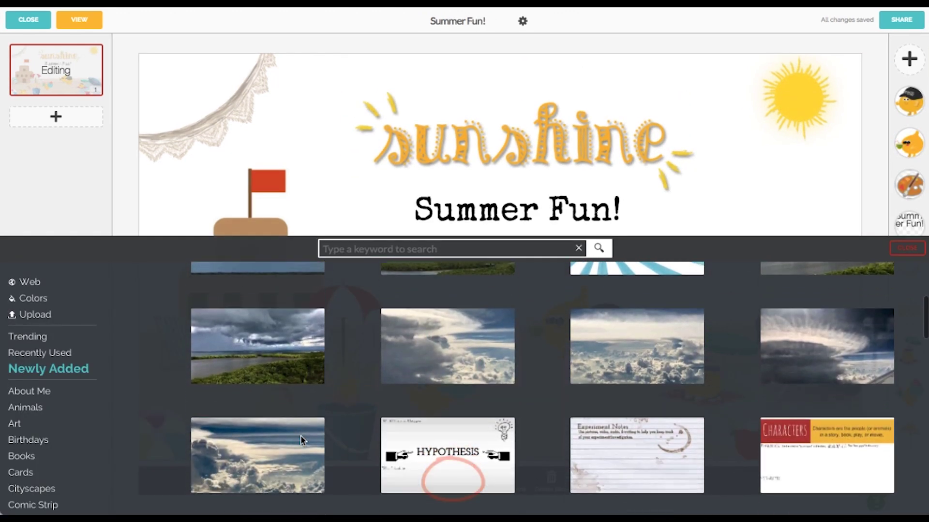
pyautogui.scroll(-2, 45, 419)
pyautogui.scroll(-2, 45, 419)
pyautogui.click(40, 346)
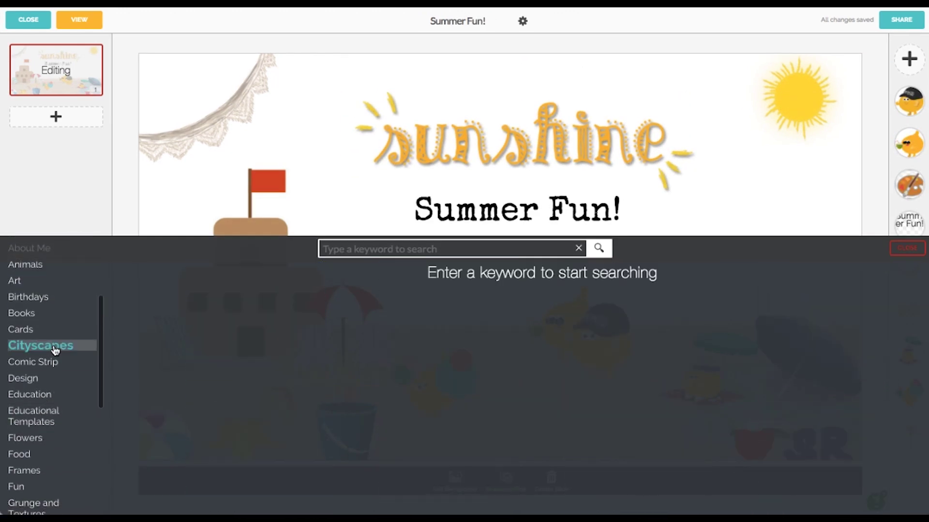
pyautogui.scroll(-3, 188, 434)
pyautogui.scroll(-5, 187, 434)
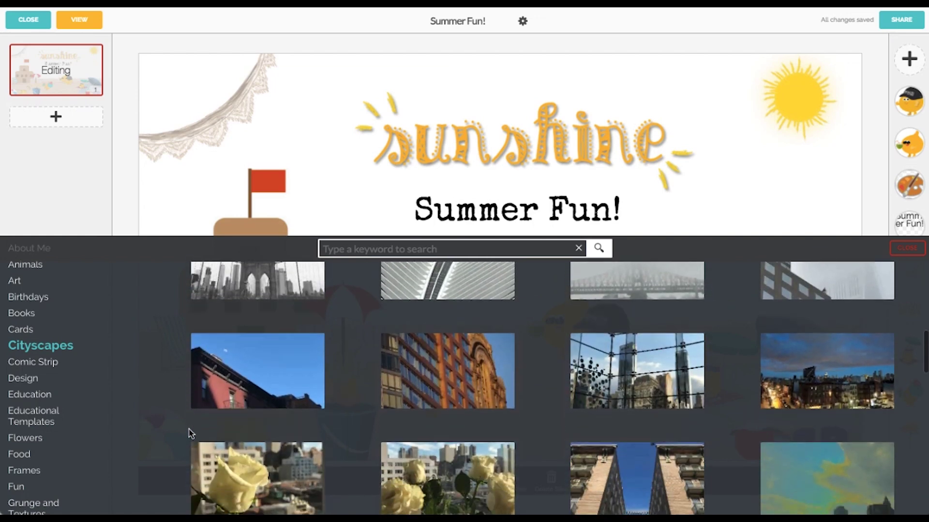
pyautogui.click(62, 379)
pyautogui.scroll(-9, 299, 433)
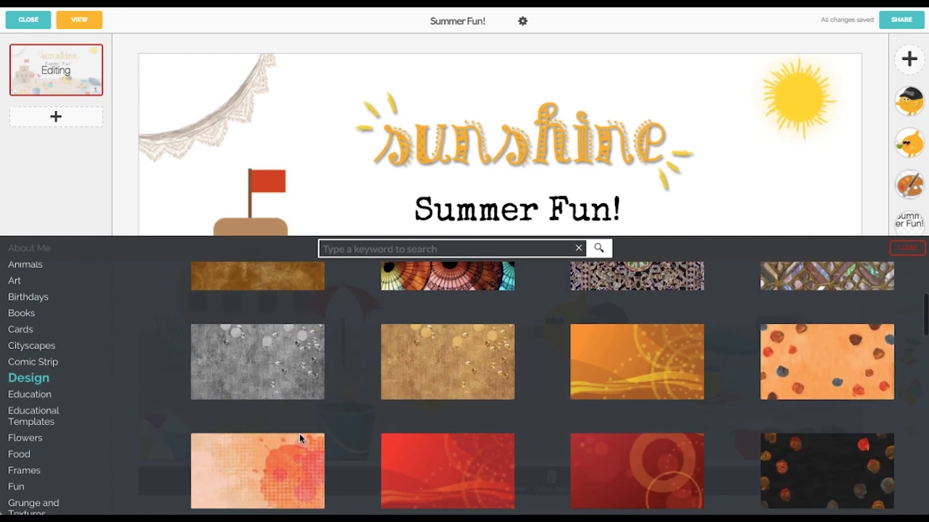
pyautogui.click(34, 416)
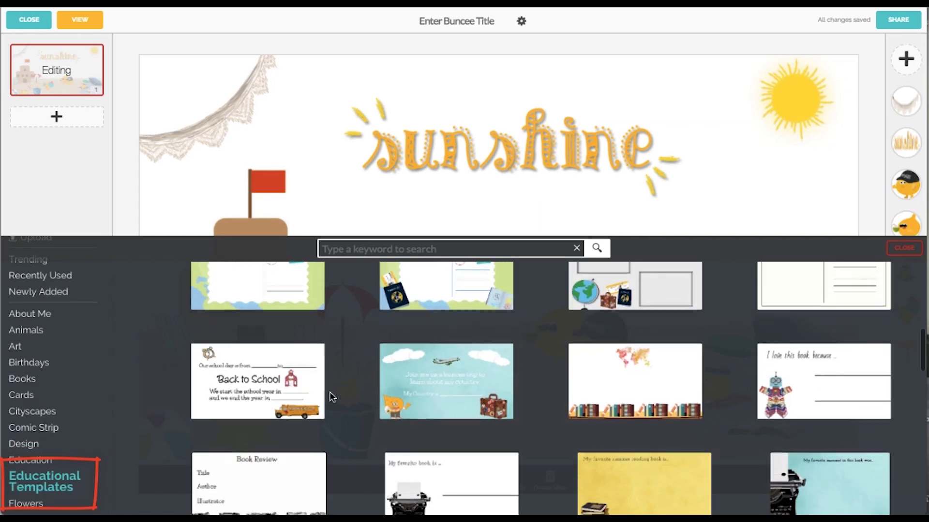
pyautogui.scroll(-1, 330, 393)
pyautogui.scroll(-1, 330, 397)
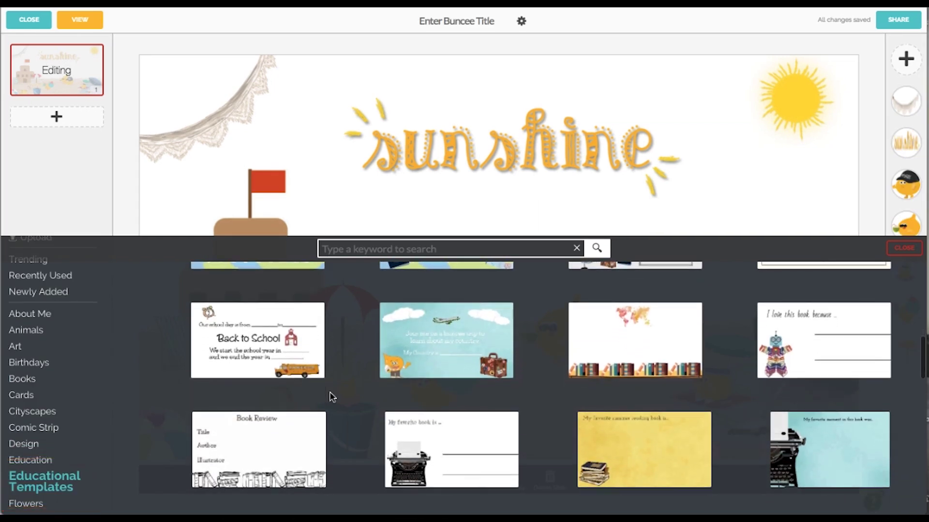
pyautogui.scroll(-5, 330, 397)
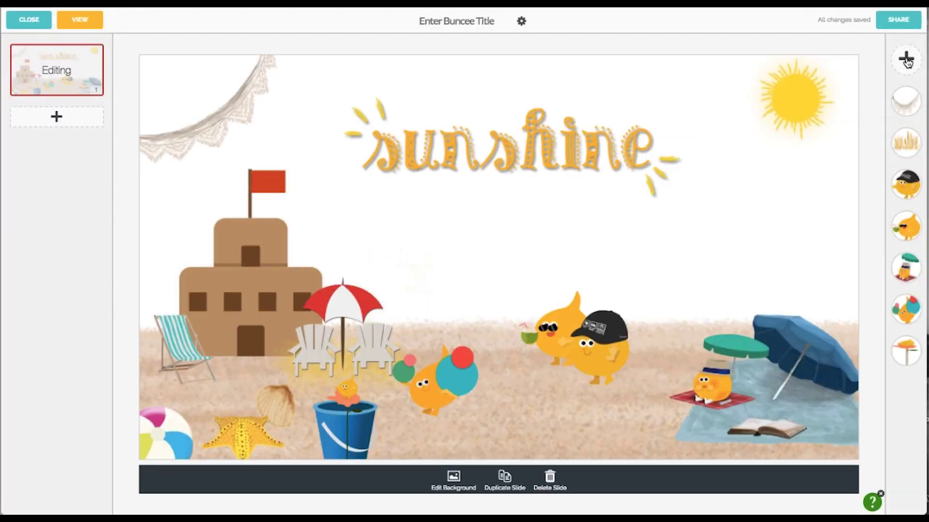
# Add the 'Sending a Virtual Hug' animation, resize it, then delete it
pyautogui.click(906, 60)
pyautogui.click(316, 236)
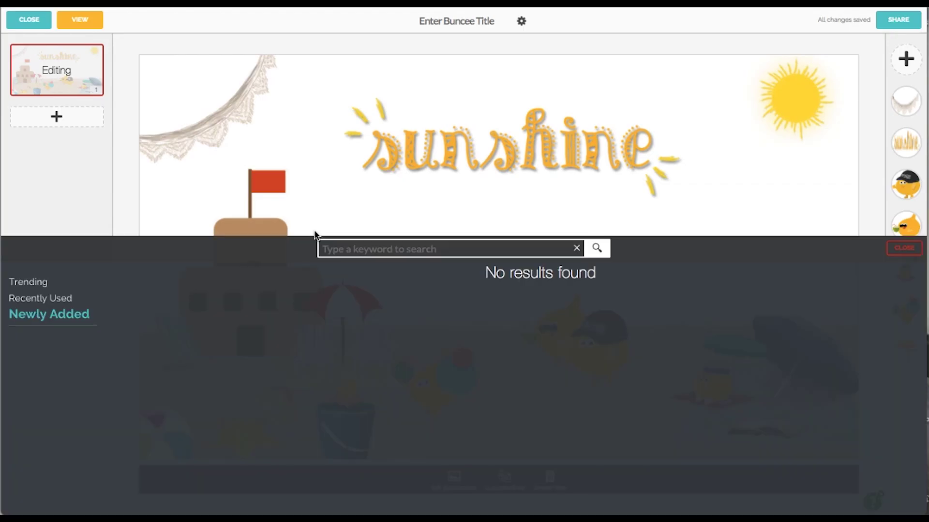
pyautogui.click(266, 317)
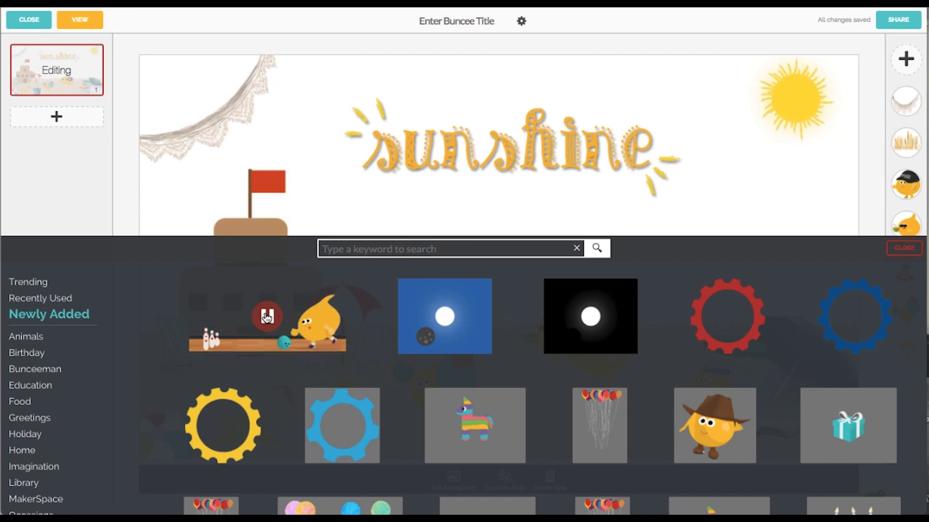
pyautogui.click(481, 432)
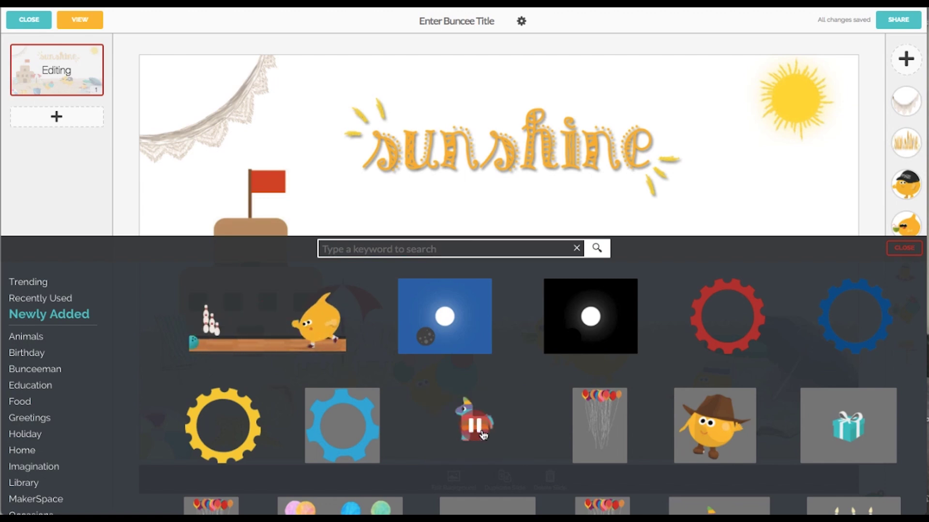
pyautogui.scroll(-5, 483, 435)
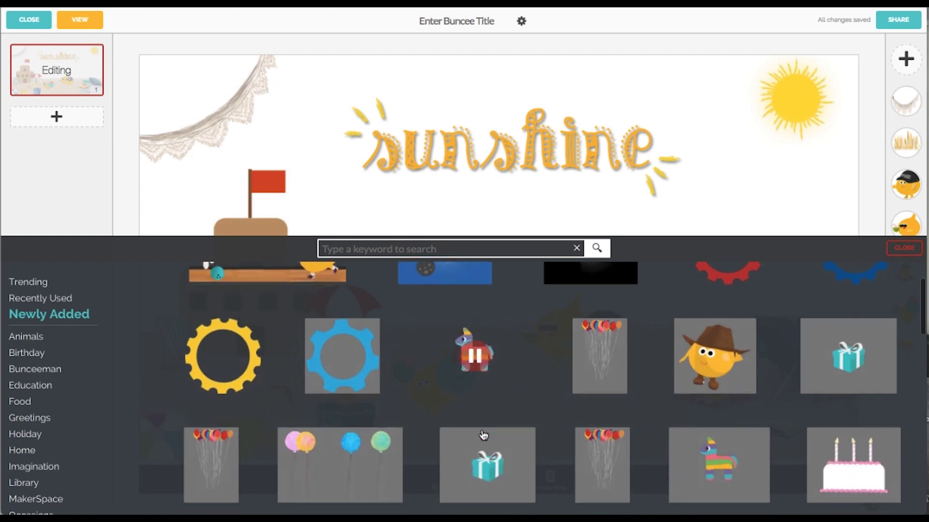
pyautogui.click(855, 247)
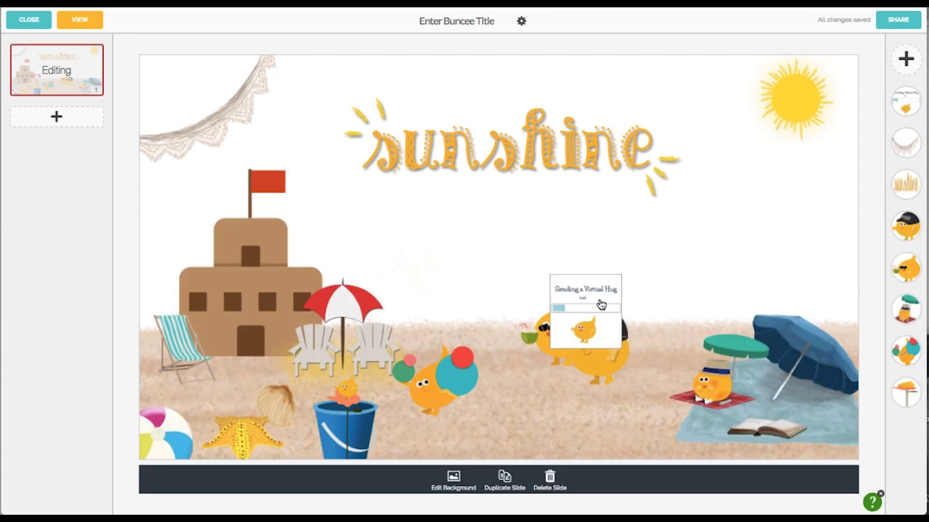
pyautogui.moveTo(601, 304); pyautogui.dragTo(467, 233)
pyautogui.moveTo(510, 283); pyautogui.dragTo(565, 346)
pyautogui.click(360, 481)
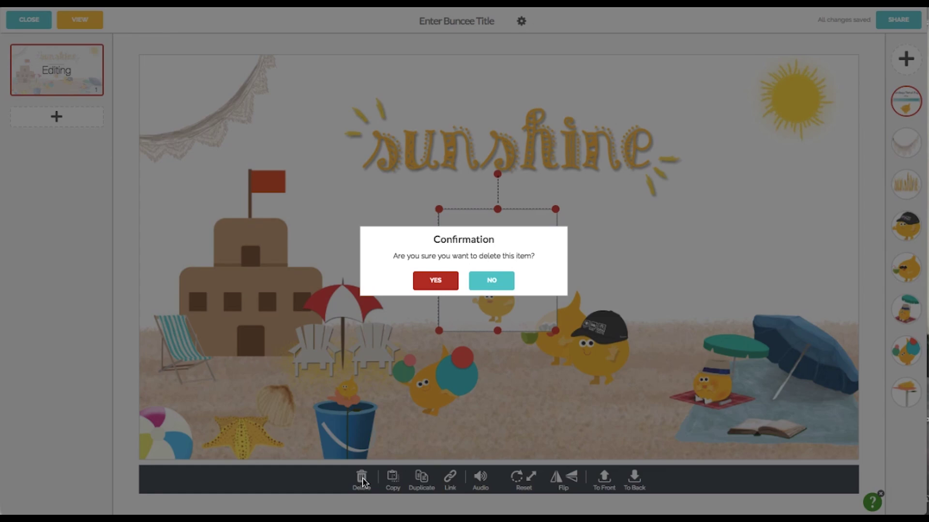
pyautogui.click(435, 280)
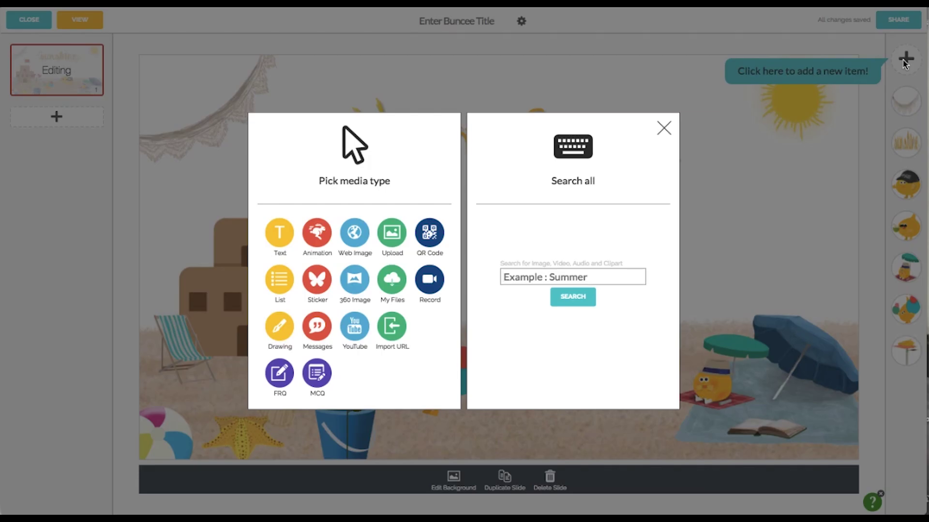
# Add the Bunceeman sticker holding coloured balls from the Bunceeman stickers
pyautogui.click(317, 281)
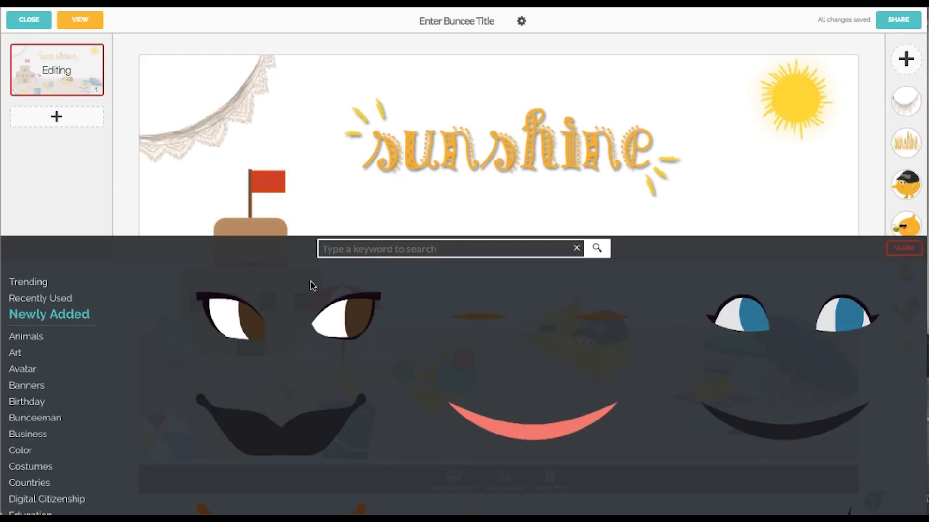
pyautogui.click(41, 419)
pyautogui.click(226, 324)
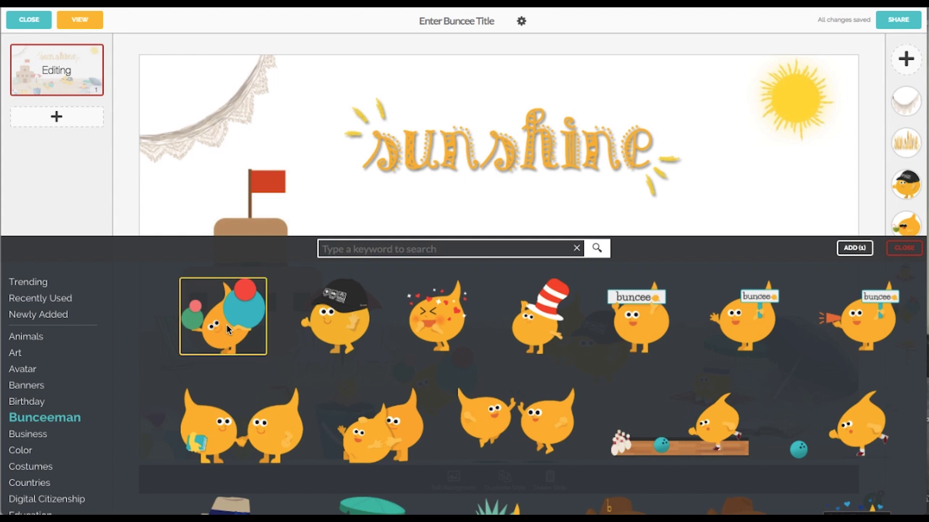
pyautogui.click(905, 252)
# Add the 'summer' image of two frogs in a pool, centred below the sunshine word art
pyautogui.click(906, 59)
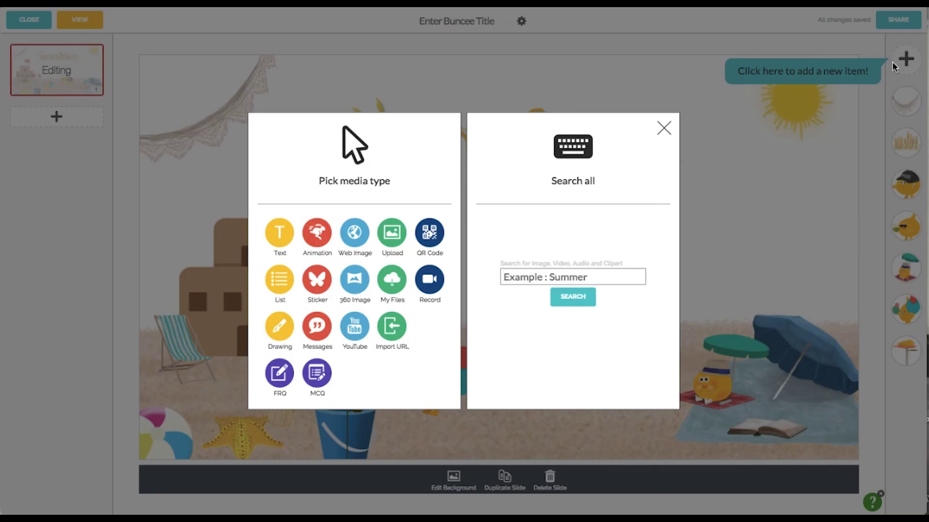
pyautogui.write('summer')
pyautogui.press('Return')
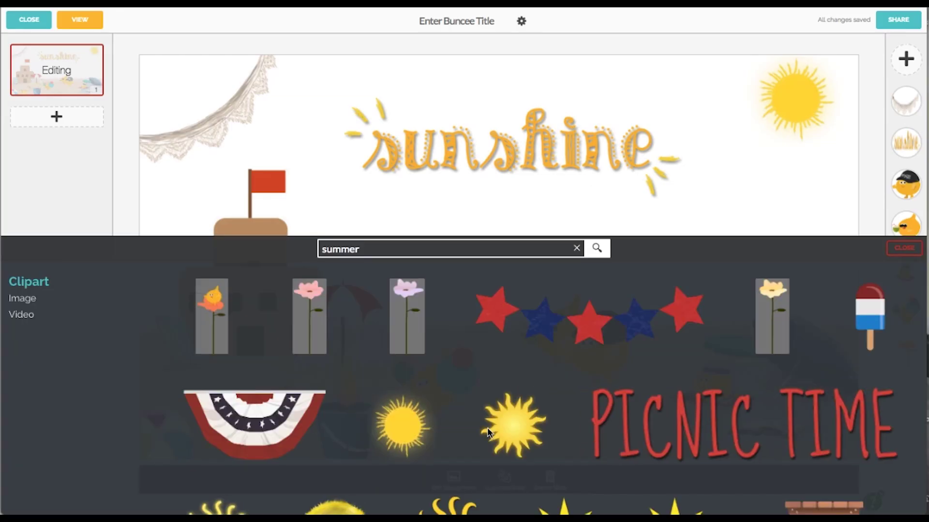
pyautogui.scroll(-3, 488, 432)
pyautogui.scroll(-2, 488, 432)
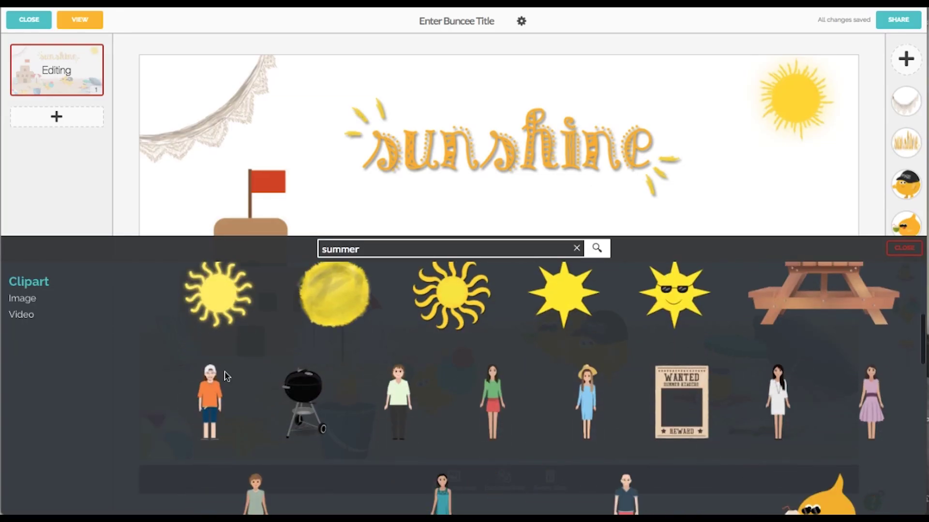
pyautogui.click(53, 304)
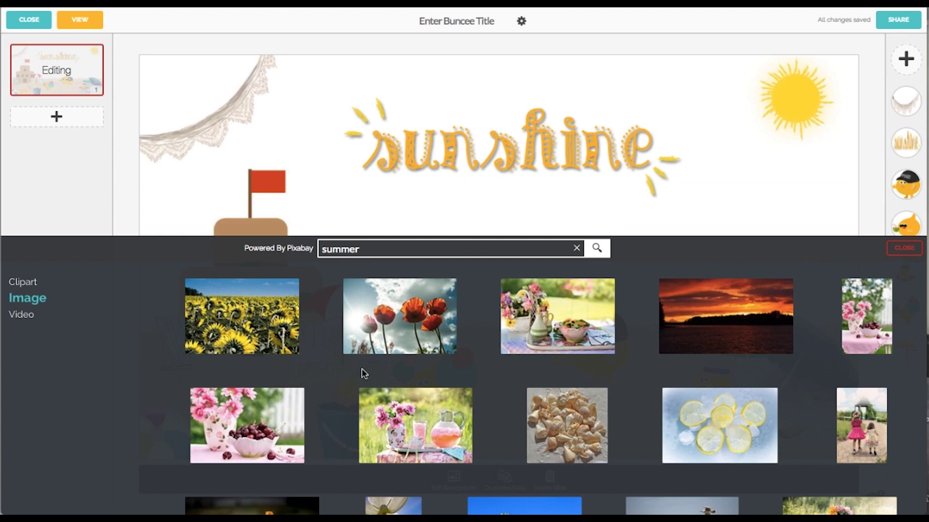
pyautogui.scroll(-5, 363, 375)
pyautogui.click(367, 396)
pyautogui.click(849, 257)
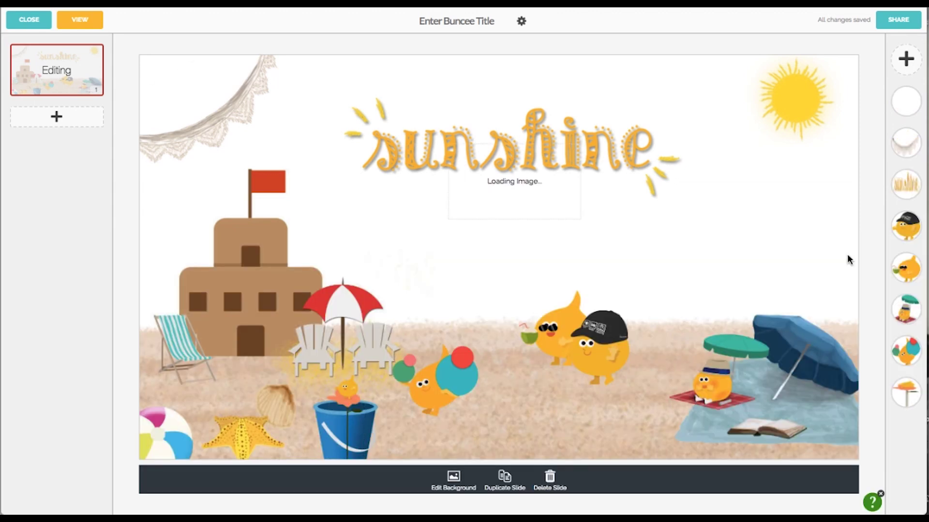
pyautogui.moveTo(532, 192); pyautogui.dragTo(529, 247)
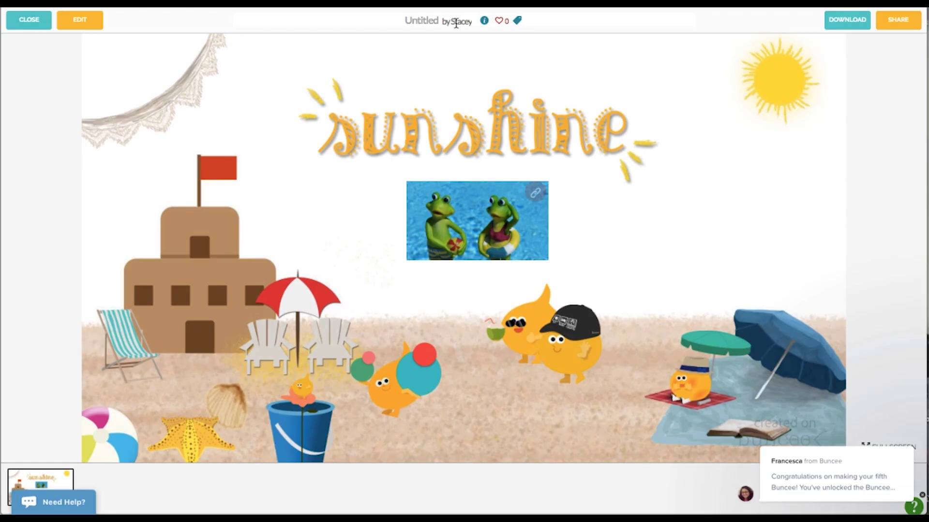
# Check the web image attribution, then delete the frog photo from the slide
pyautogui.click(484, 22)
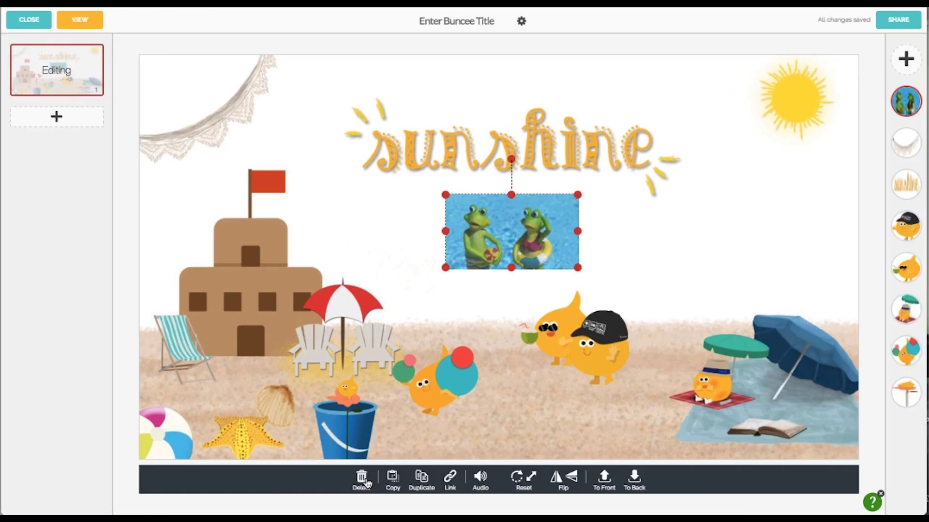
pyautogui.click(361, 479)
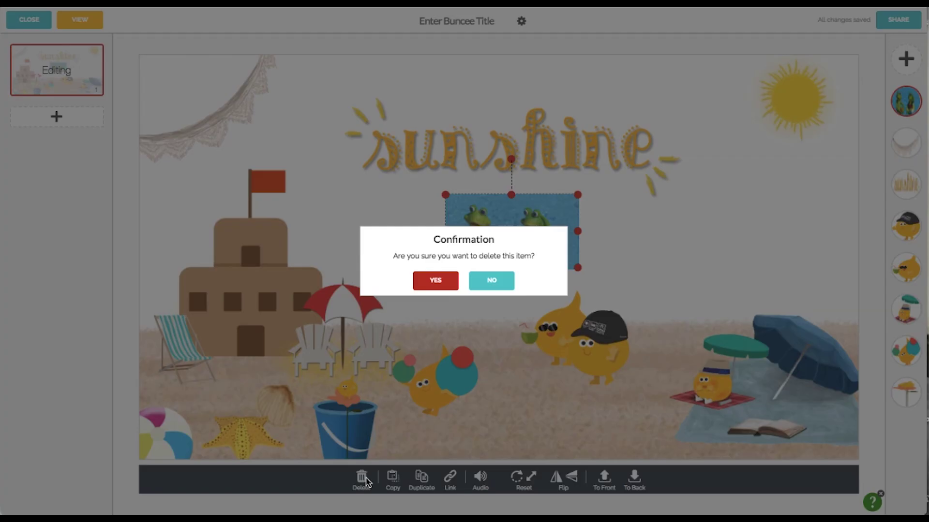
pyautogui.click(442, 285)
pyautogui.click(905, 59)
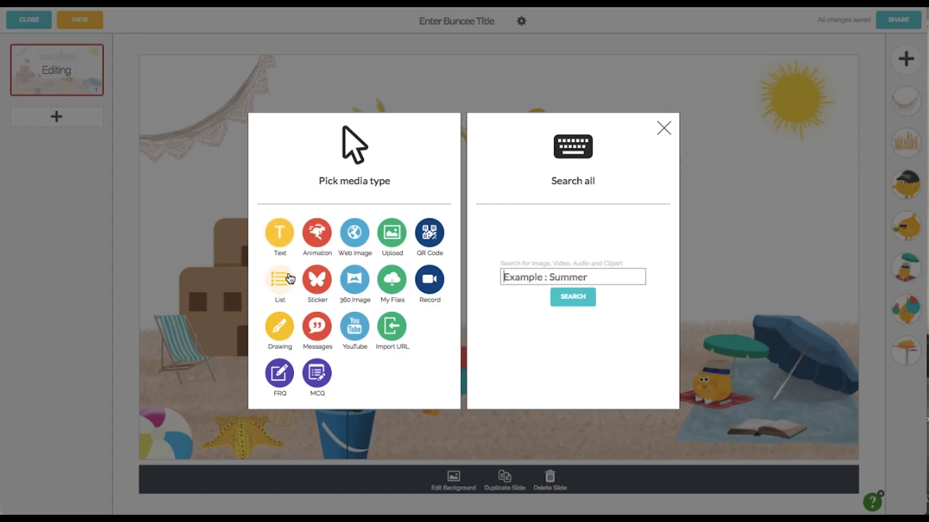
# Add a 'Summer Fun!' text box in Bad Script size 90, centred below the sunshine art
pyautogui.click(283, 237)
pyautogui.write('Summer Fun!')
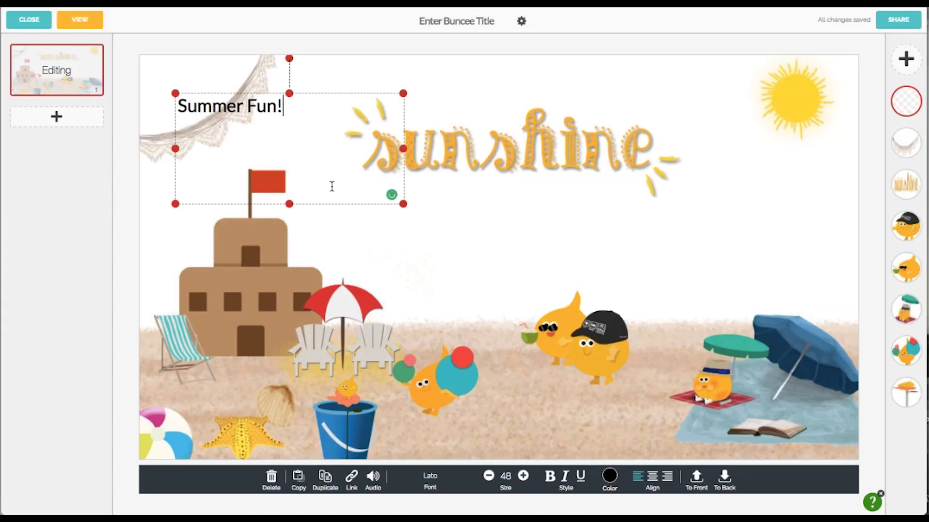
pyautogui.moveTo(331, 92); pyautogui.dragTo(584, 244)
pyautogui.click(430, 479)
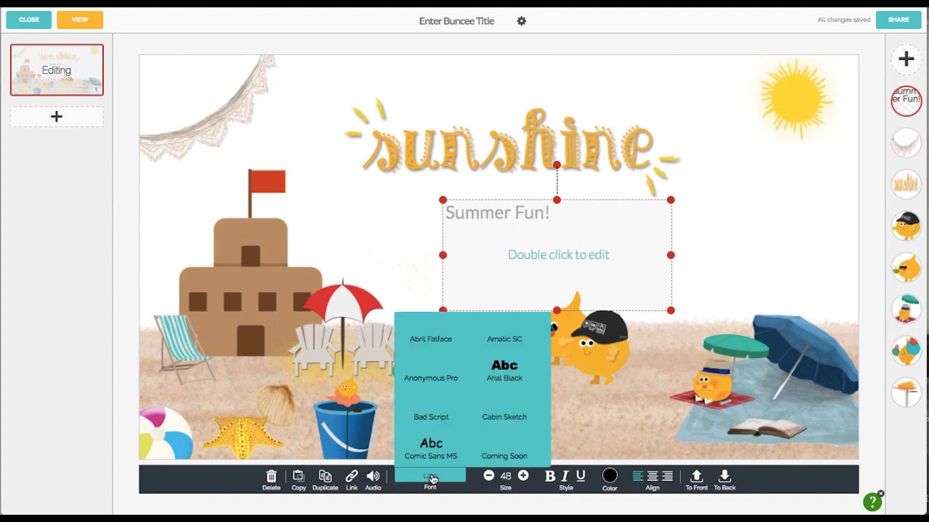
pyautogui.click(444, 409)
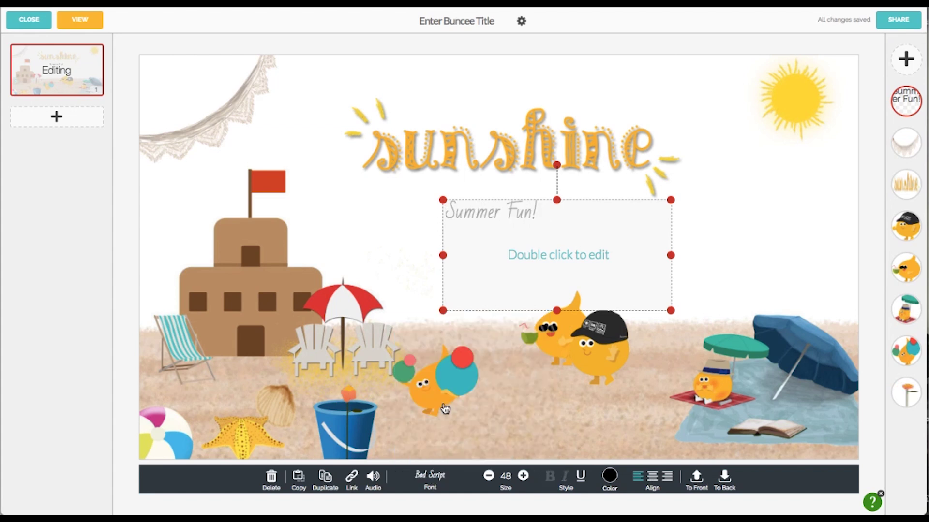
pyautogui.click(521, 478)
pyautogui.click(522, 478)
pyautogui.click(522, 478)
pyautogui.click(609, 233)
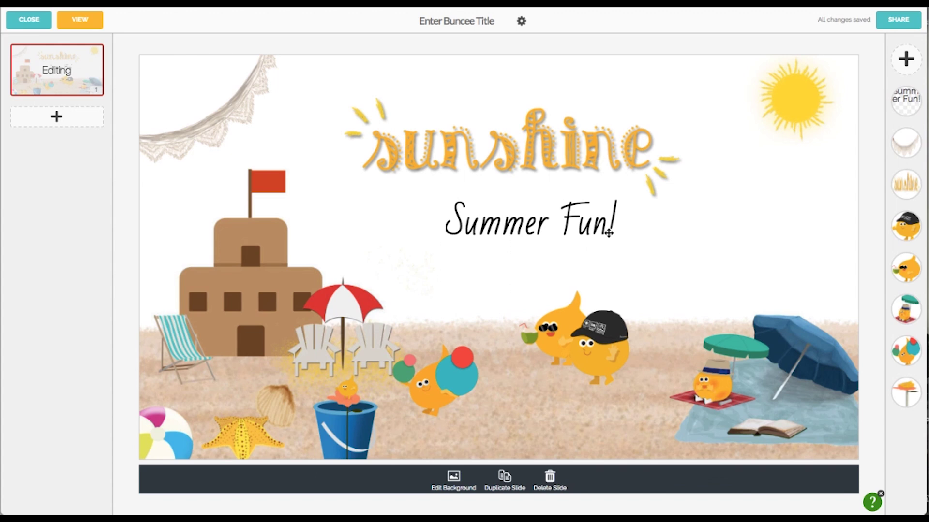
pyautogui.moveTo(609, 233)
pyautogui.mouseDown()
pyautogui.moveTo(575, 234)
pyautogui.moveTo(614, 239)
pyautogui.mouseUp()
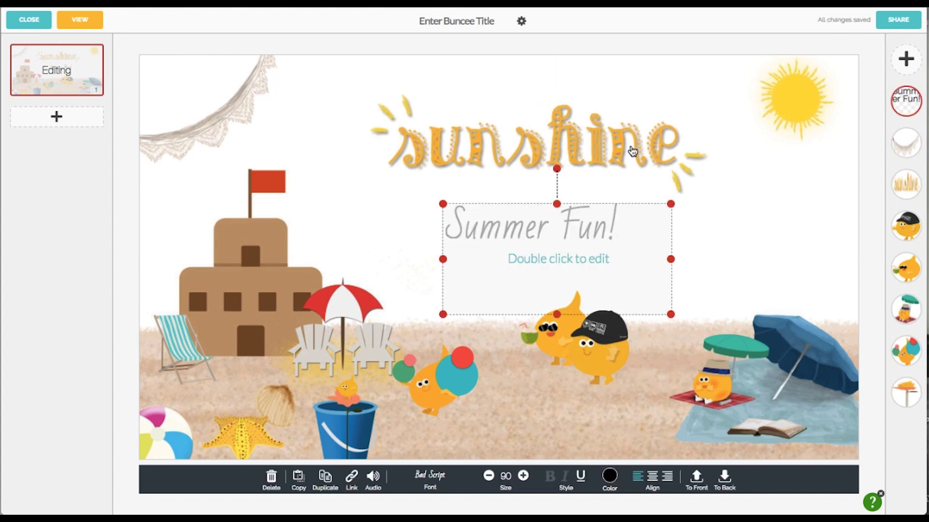
# Reselect the Summer Fun! text and browse the font list again
pyautogui.click(610, 148)
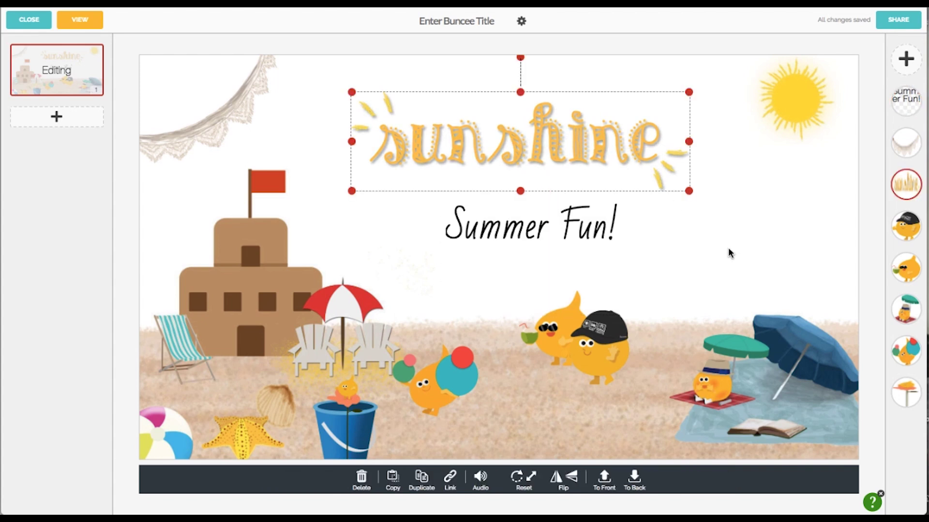
pyautogui.click(593, 224)
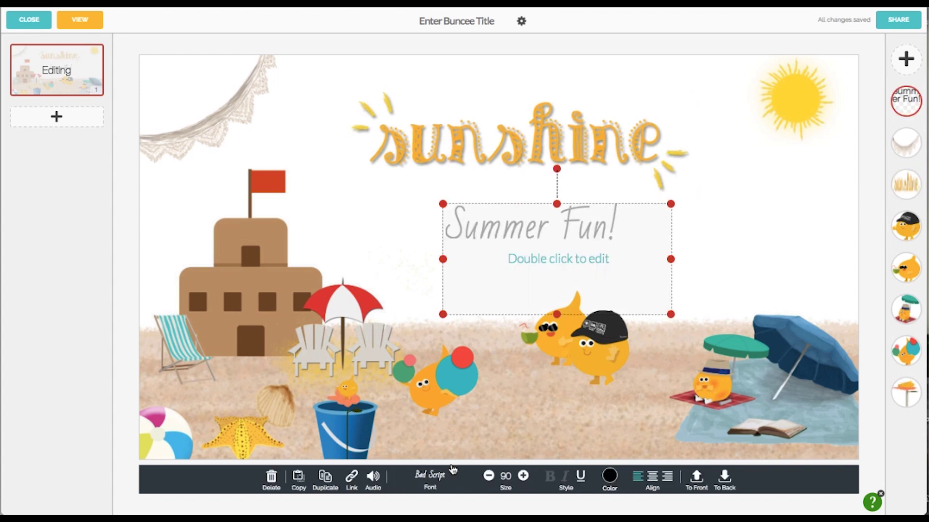
pyautogui.click(427, 482)
pyautogui.scroll(-4, 438, 396)
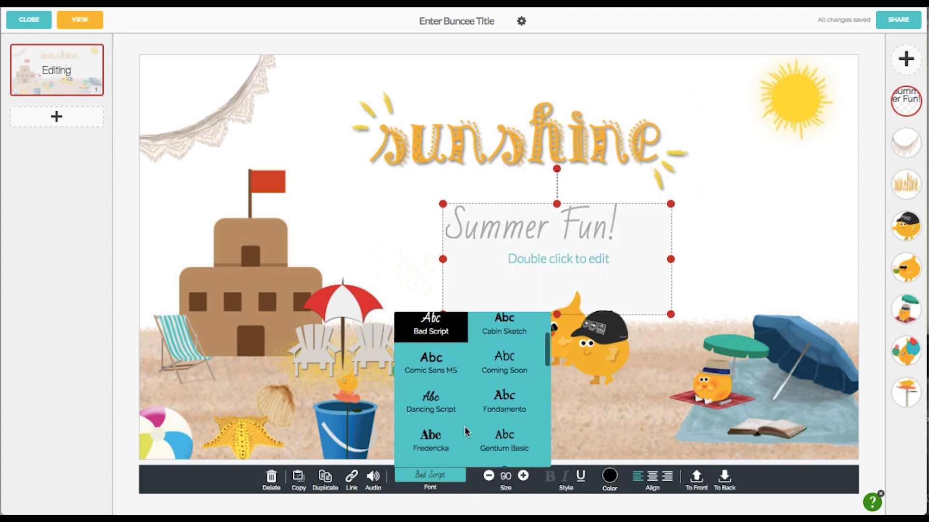
pyautogui.scroll(-5, 443, 397)
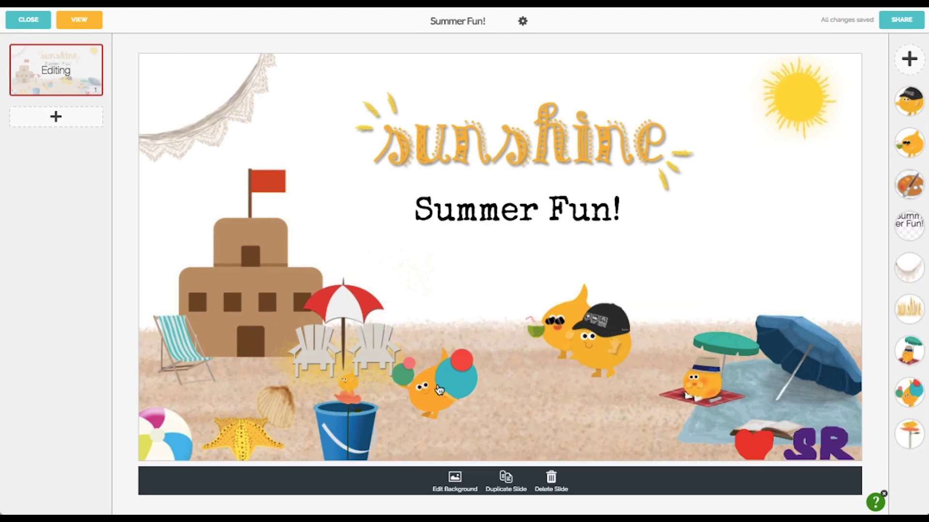
# Copy the beach-ball bird onto a new blank slide, placed in the upper right
pyautogui.click(439, 390)
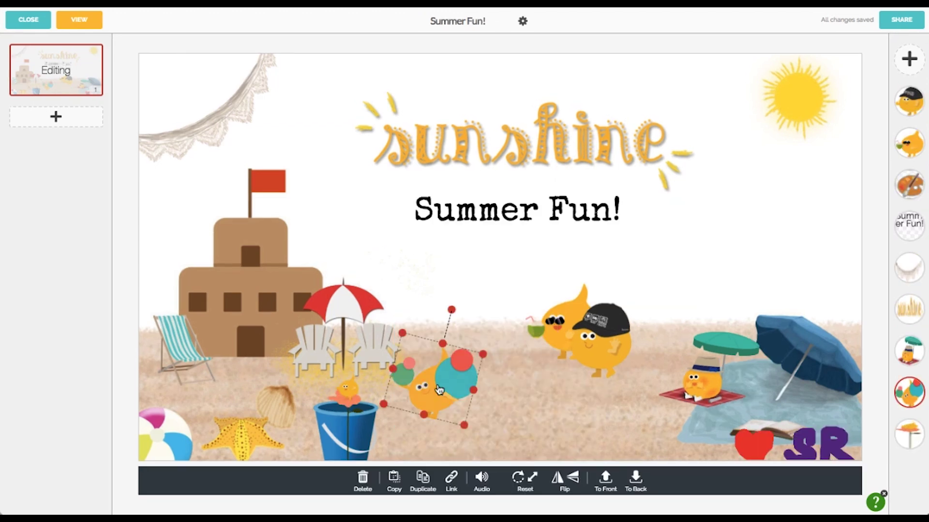
pyautogui.click(394, 481)
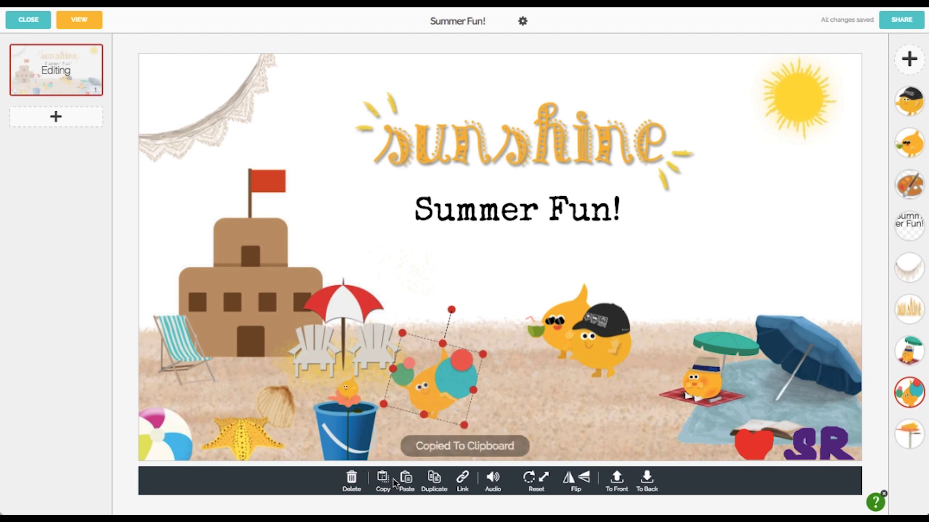
pyautogui.click(70, 120)
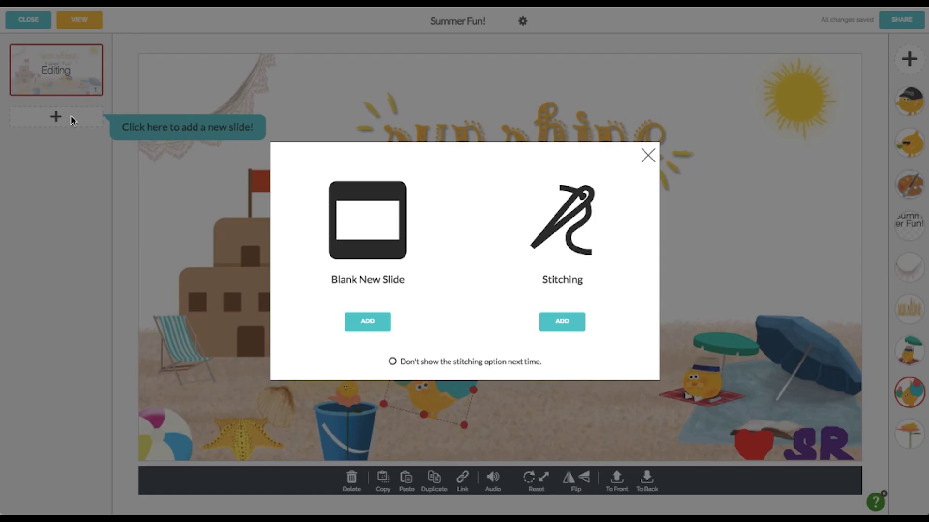
pyautogui.click(368, 323)
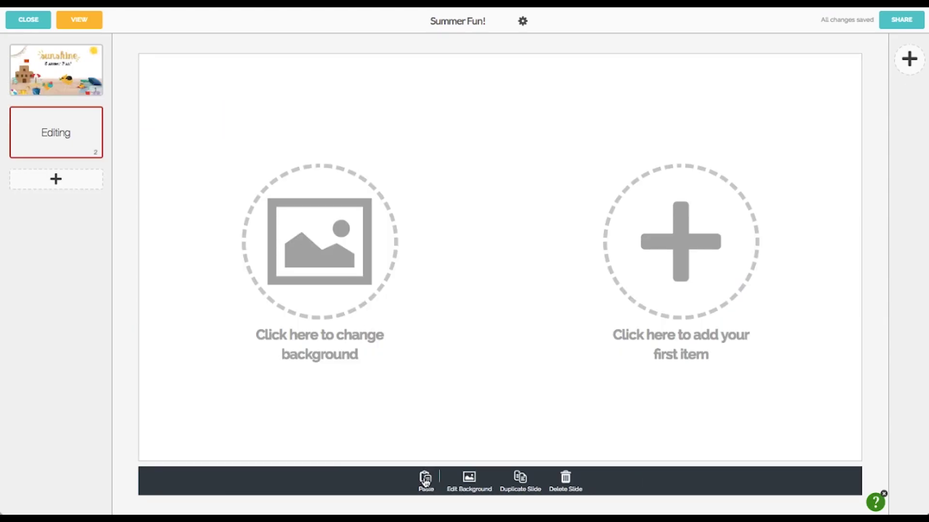
pyautogui.click(425, 478)
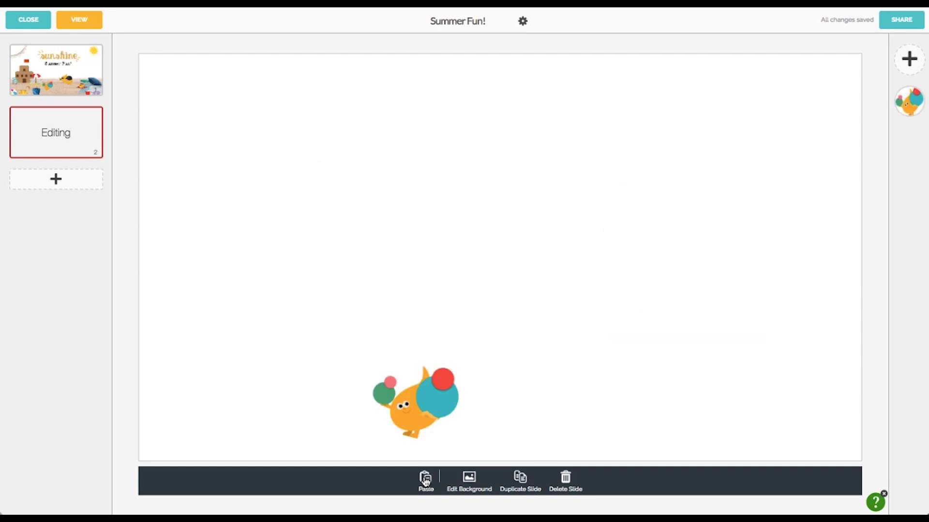
pyautogui.moveTo(426, 400); pyautogui.dragTo(727, 194)
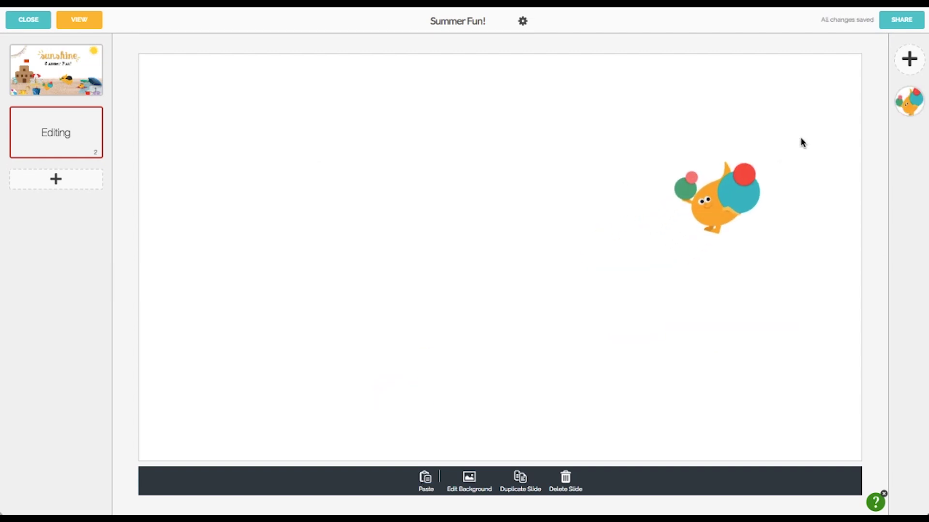
# On slide 1, duplicate the beach-ball bird, then delete the duplicate
pyautogui.click(38, 73)
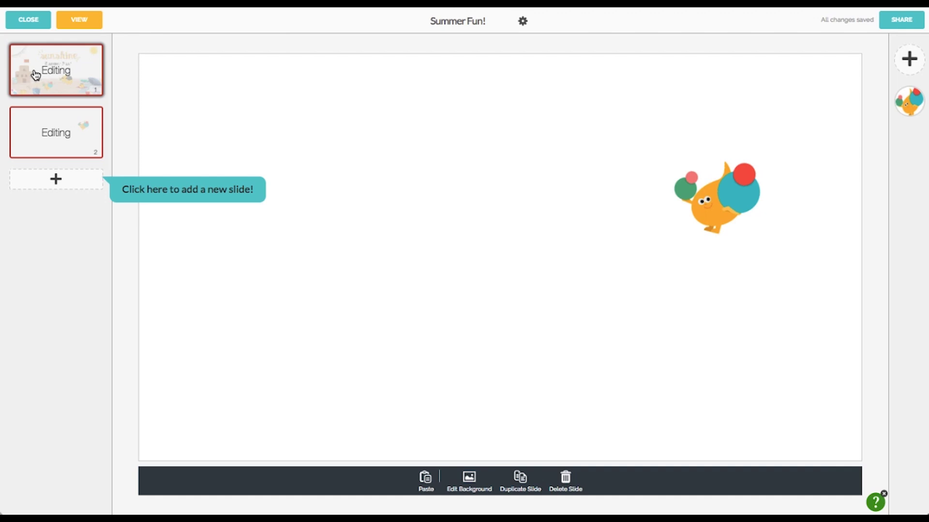
pyautogui.click(425, 391)
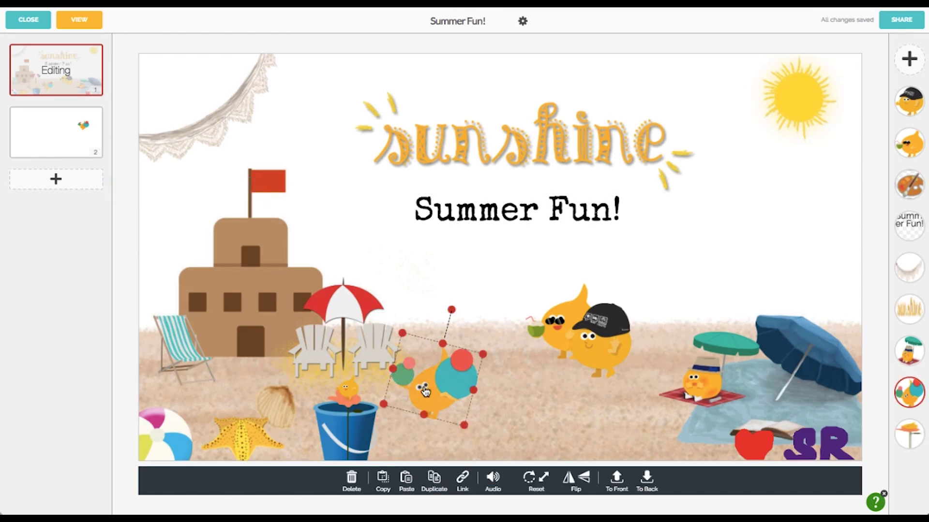
pyautogui.click(433, 481)
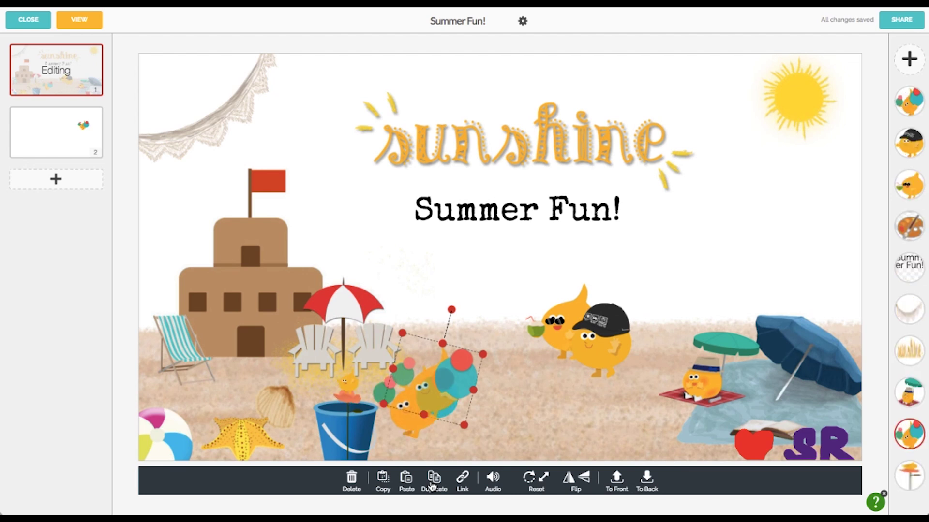
pyautogui.moveTo(411, 423); pyautogui.dragTo(475, 423)
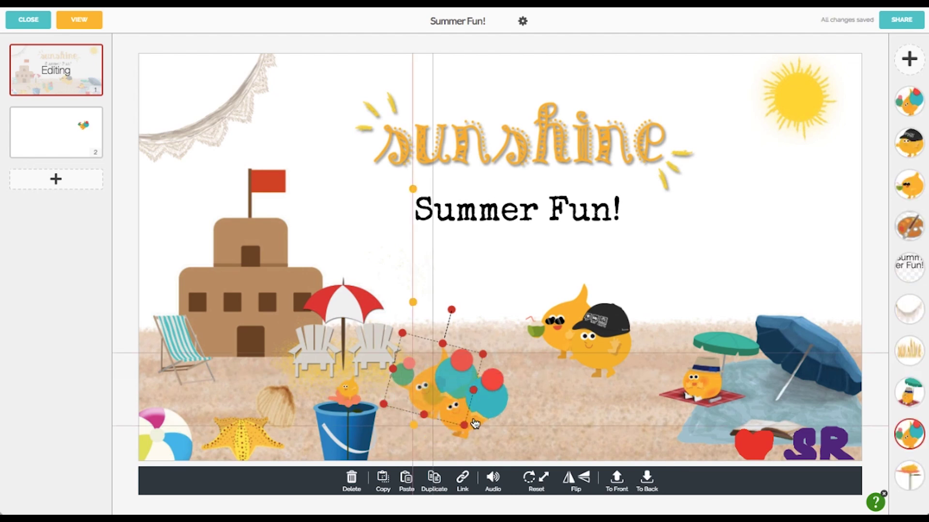
pyautogui.click(350, 479)
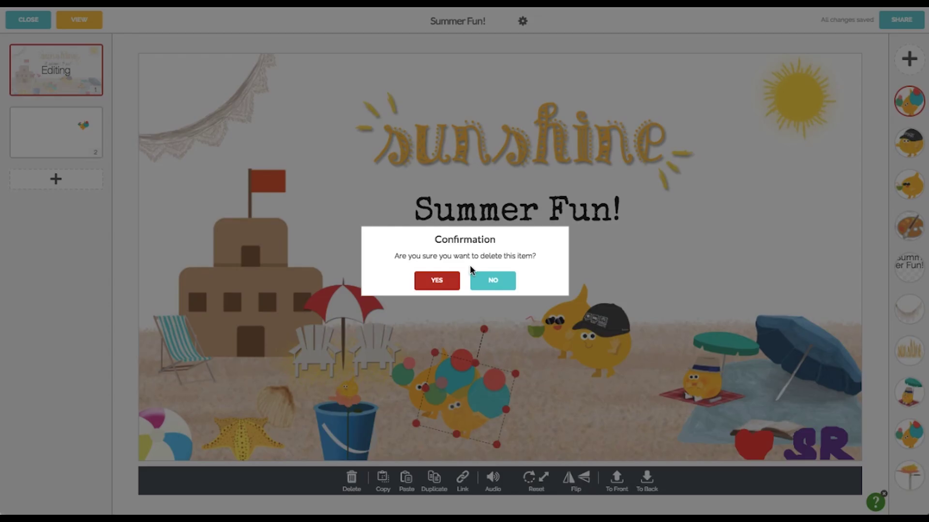
pyautogui.click(438, 281)
pyautogui.click(458, 388)
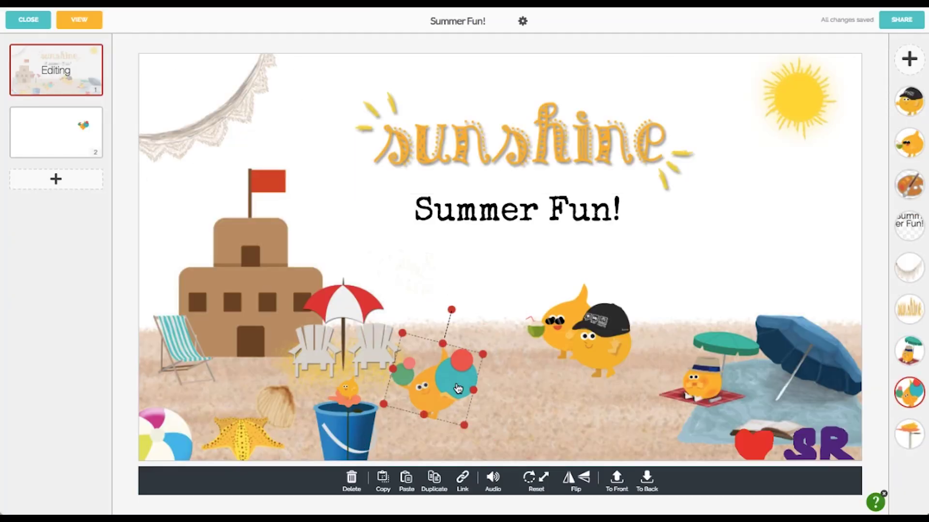
pyautogui.click(463, 483)
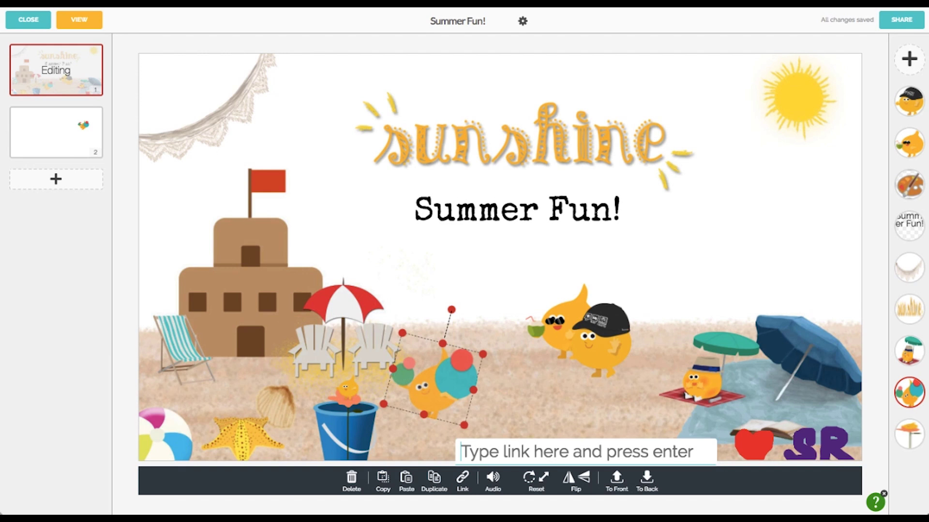
pyautogui.write('www.google.c')
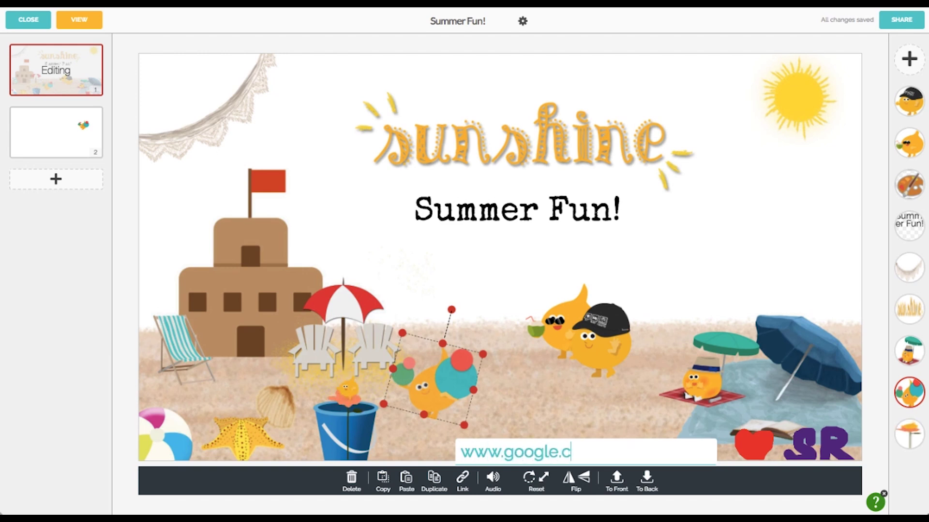
pyautogui.press('Return')
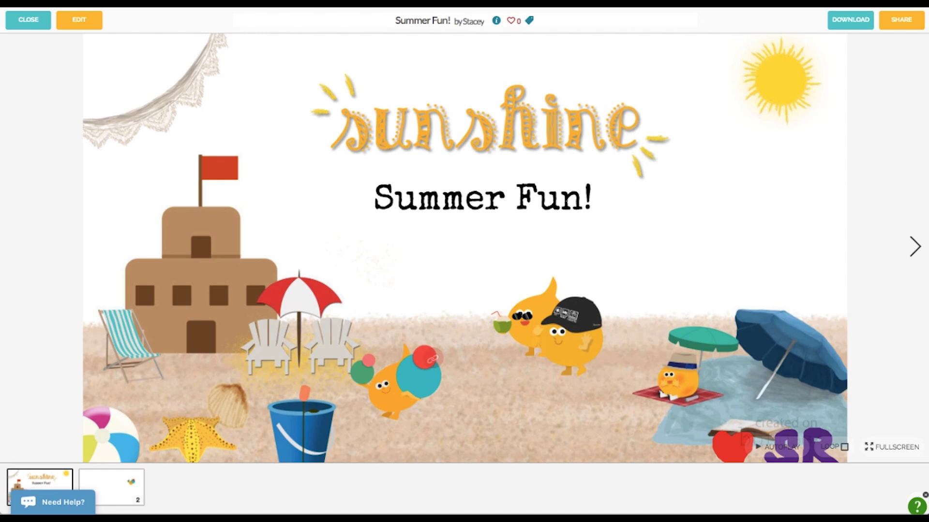
pyautogui.click(79, 20)
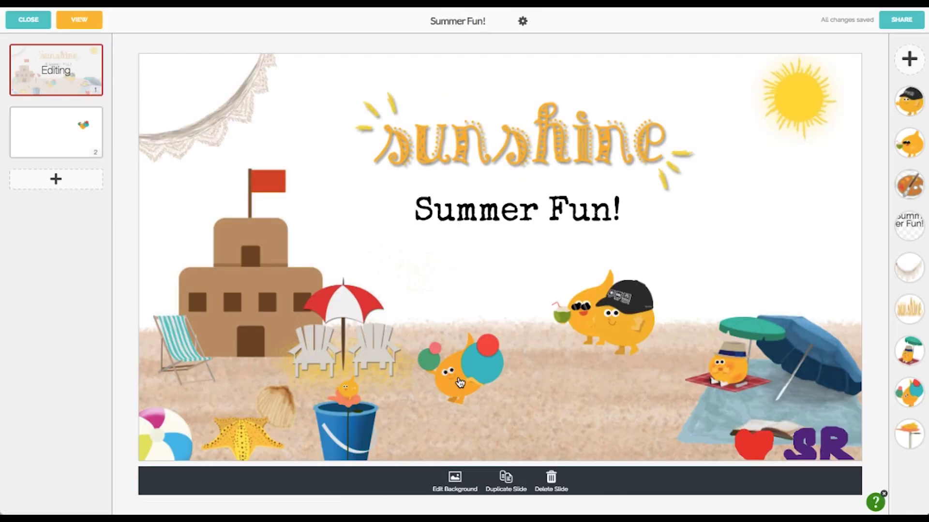
# Hand-draw purple 'SR' initials in the lower-right corner of the slide
pyautogui.click(460, 383)
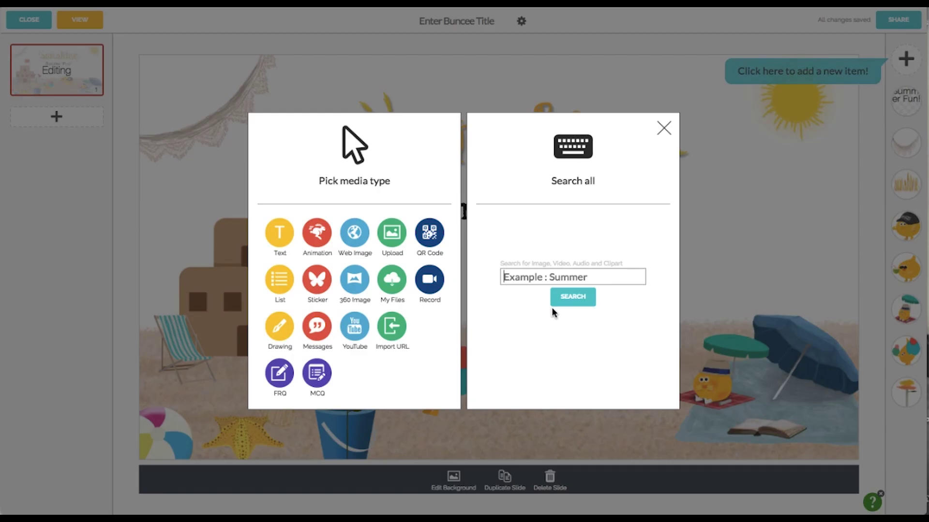
pyautogui.click(279, 328)
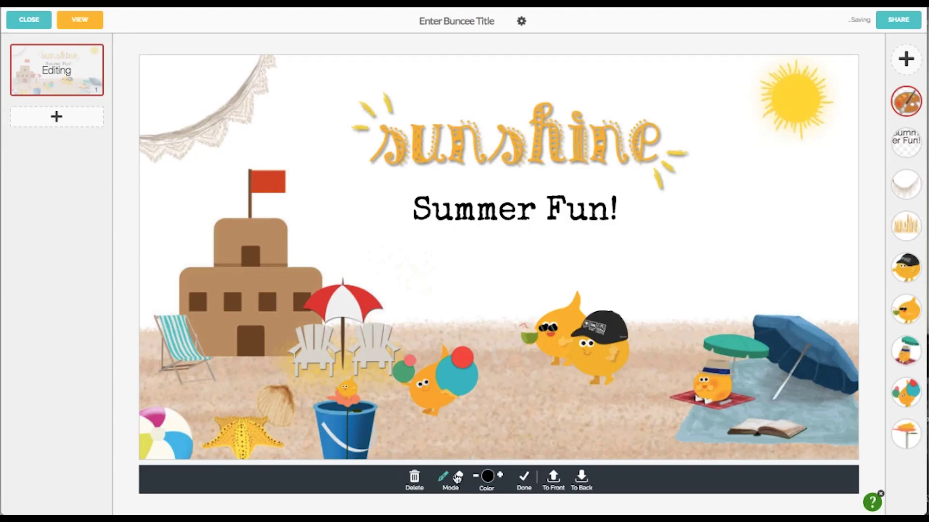
pyautogui.click(487, 477)
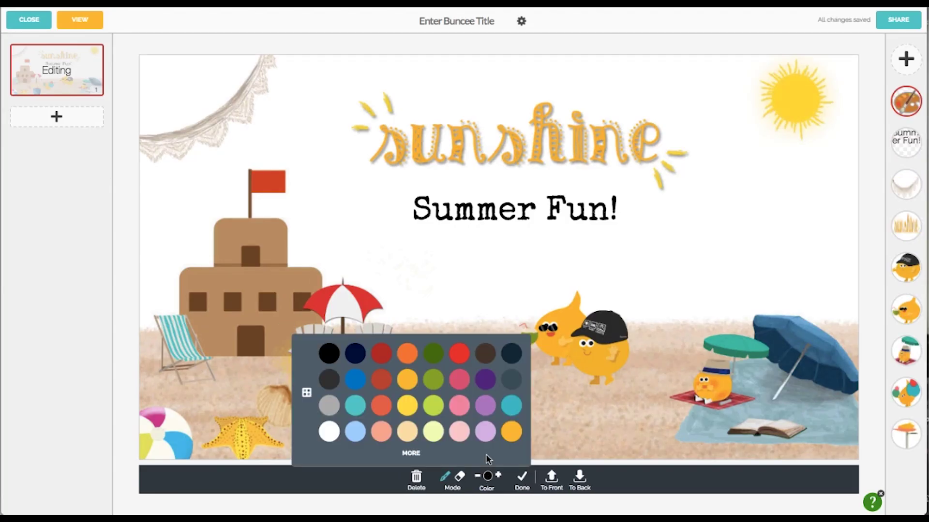
pyautogui.click(488, 379)
pyautogui.moveTo(811, 429); pyautogui.dragTo(783, 455)
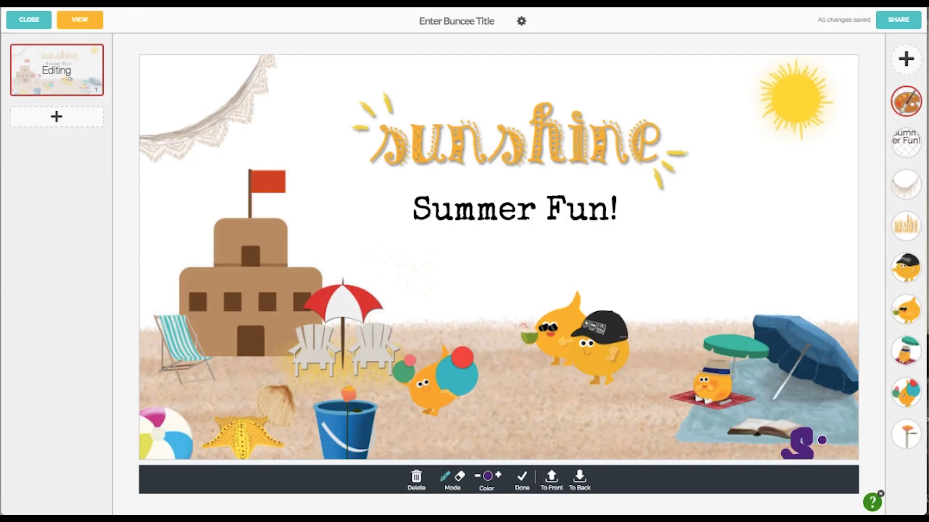
pyautogui.moveTo(826, 428)
pyautogui.mouseDown()
pyautogui.moveTo(842, 436)
pyautogui.moveTo(824, 450)
pyautogui.moveTo(854, 460)
pyautogui.mouseUp()
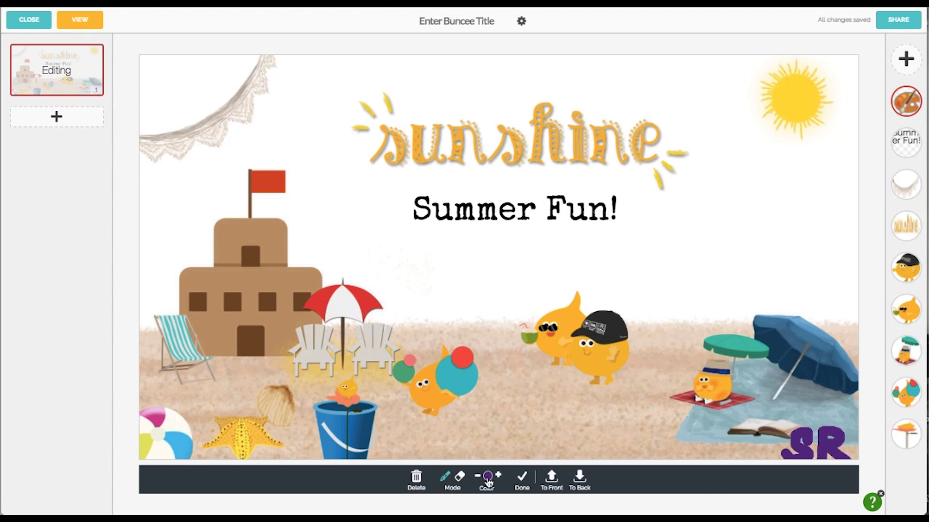
# Draw a small red heart left of the SR initials and finish drawing
pyautogui.click(487, 476)
pyautogui.click(467, 357)
pyautogui.moveTo(748, 438)
pyautogui.mouseDown()
pyautogui.moveTo(742, 431)
pyautogui.moveTo(738, 445)
pyautogui.moveTo(766, 441)
pyautogui.mouseUp()
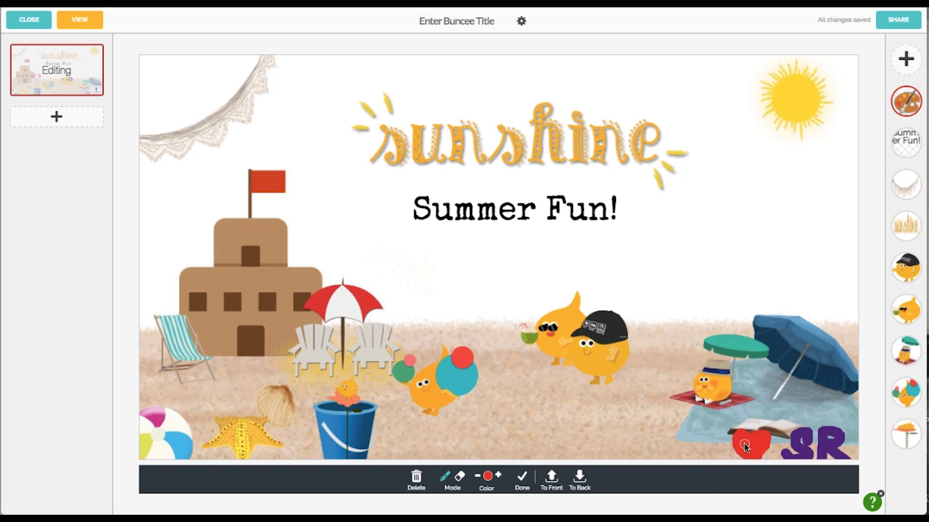
pyautogui.click(521, 478)
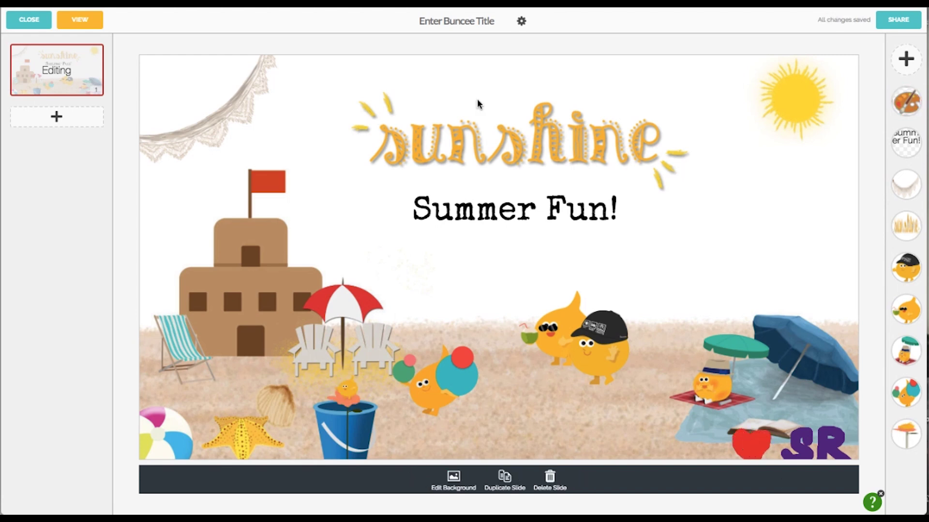
pyautogui.click(521, 22)
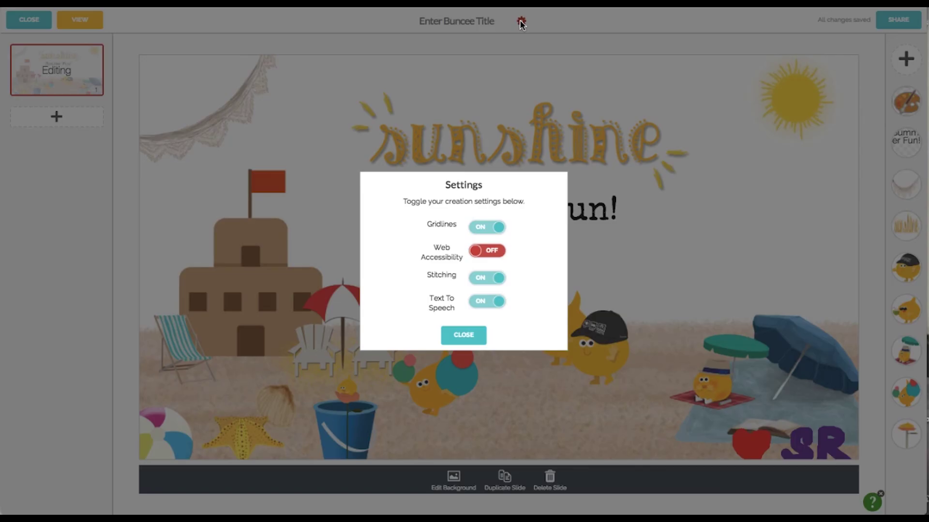
pyautogui.click(475, 231)
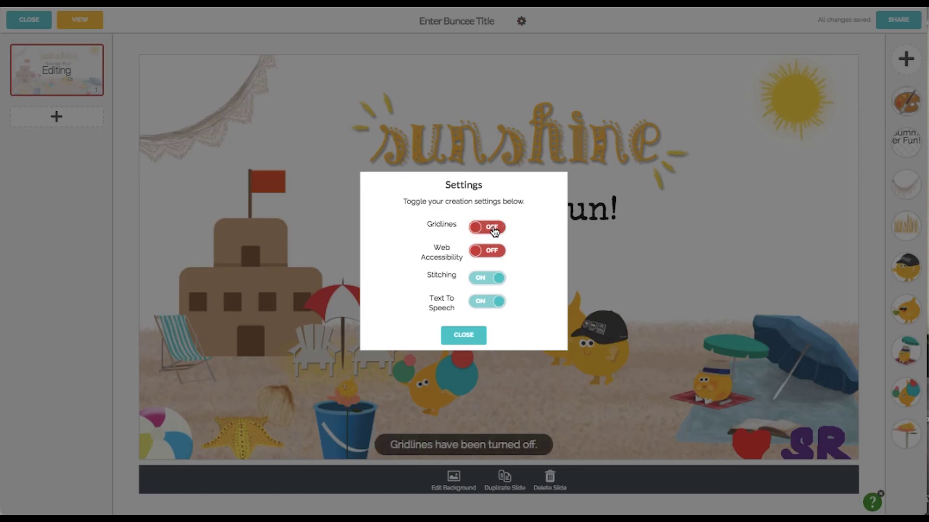
pyautogui.click(494, 232)
pyautogui.click(466, 334)
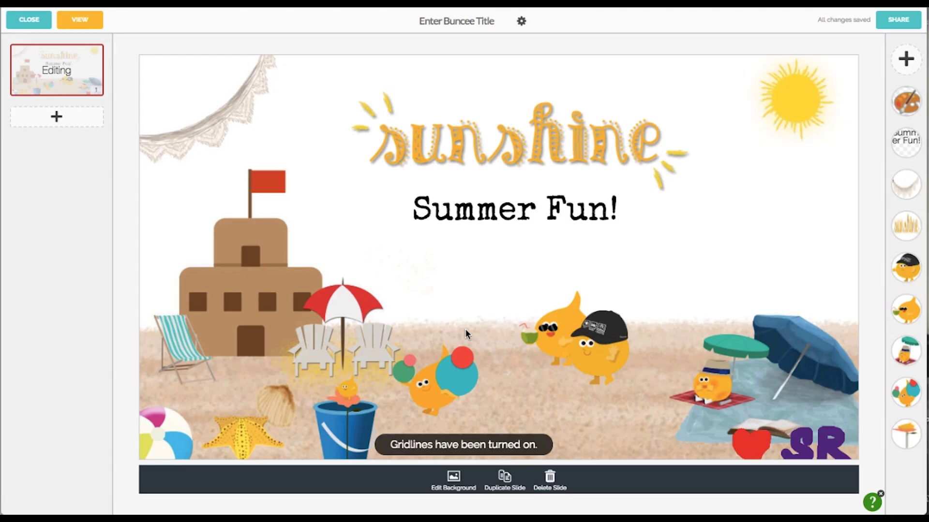
pyautogui.click(481, 338)
pyautogui.click(700, 389)
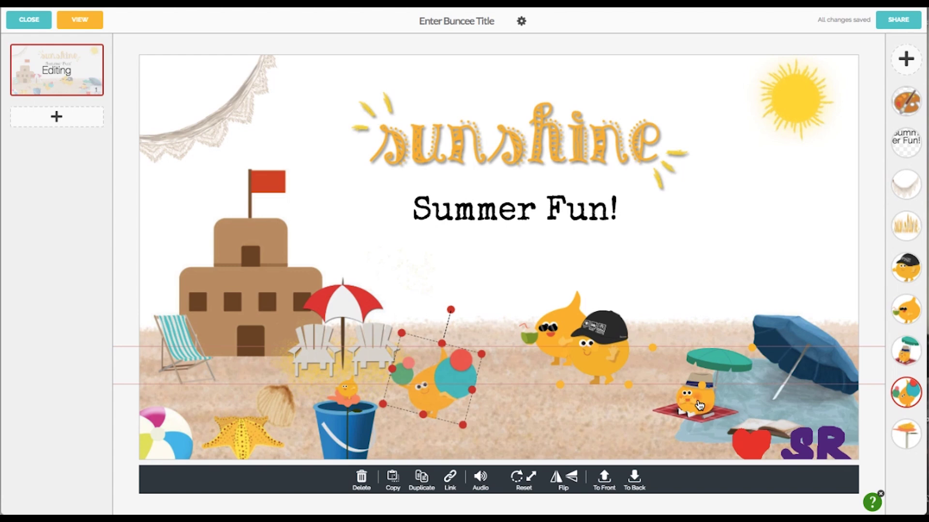
# Slide the capped chick so it overlaps the sunglasses chick
pyautogui.click(548, 141)
pyautogui.click(554, 208)
pyautogui.click(607, 326)
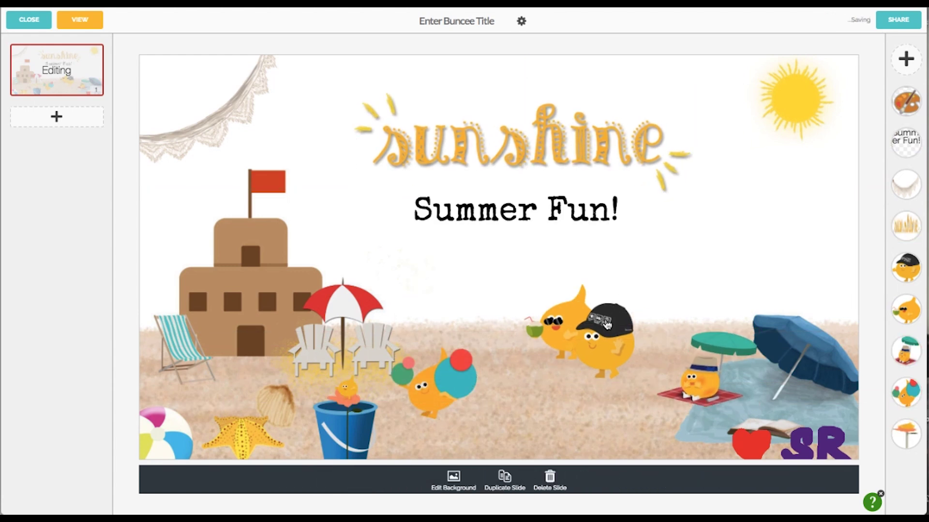
pyautogui.moveTo(607, 330)
pyautogui.mouseDown()
pyautogui.moveTo(621, 331)
pyautogui.moveTo(601, 329)
pyautogui.mouseUp()
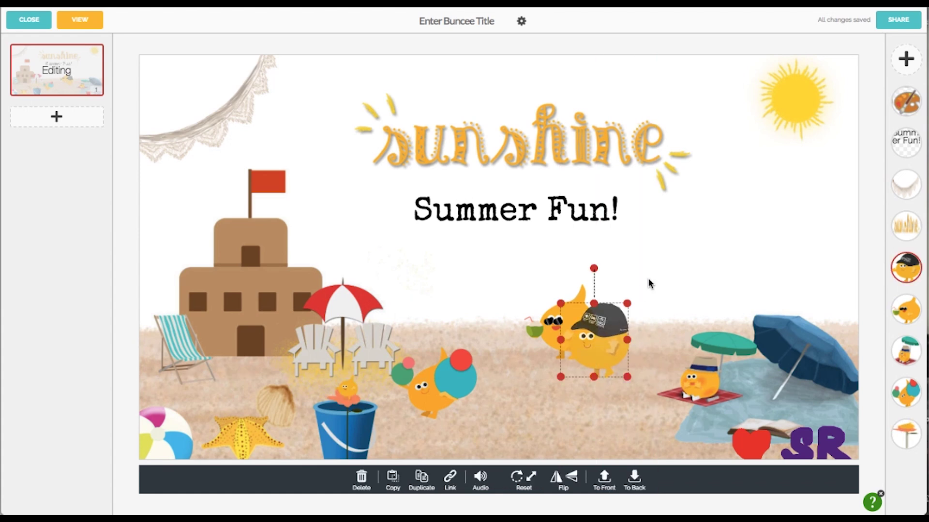
pyautogui.click(703, 276)
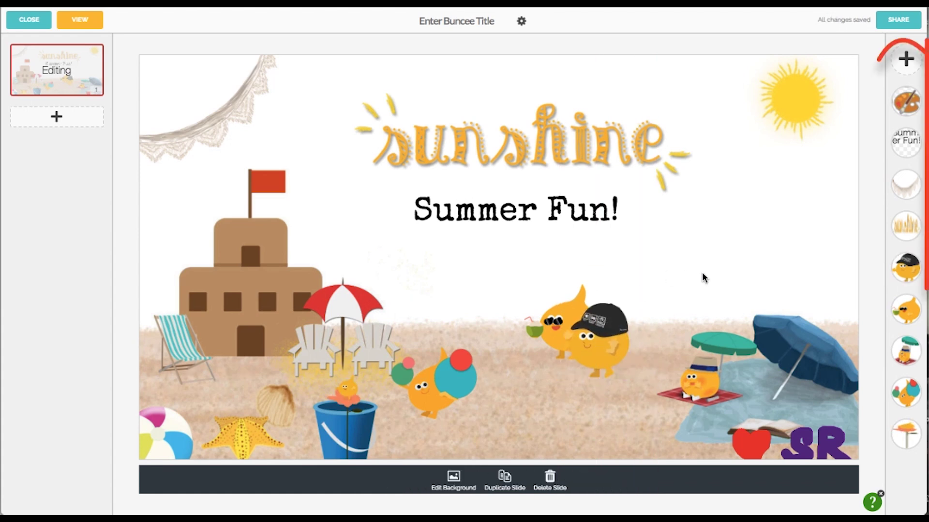
# Reorder the chick layers in the item panel so the capped chick sits on top
pyautogui.click(560, 317)
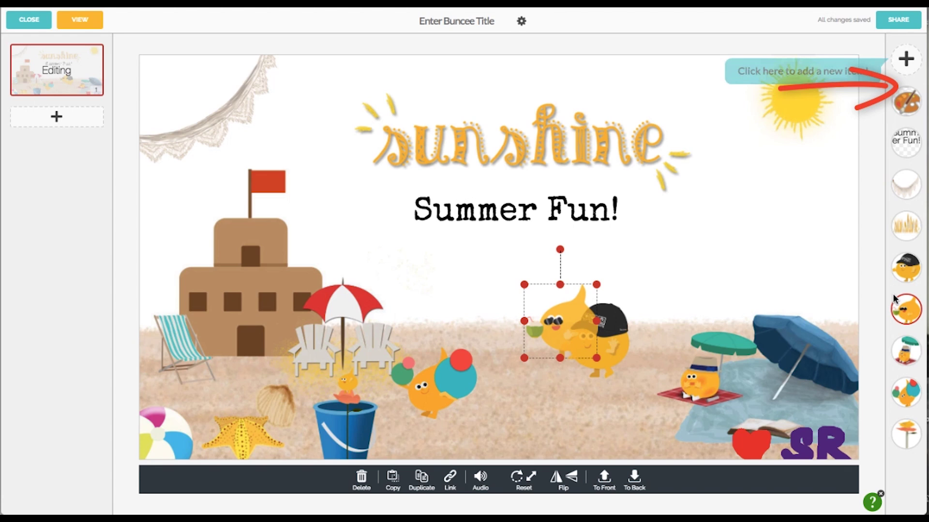
pyautogui.moveTo(903, 308); pyautogui.dragTo(897, 66)
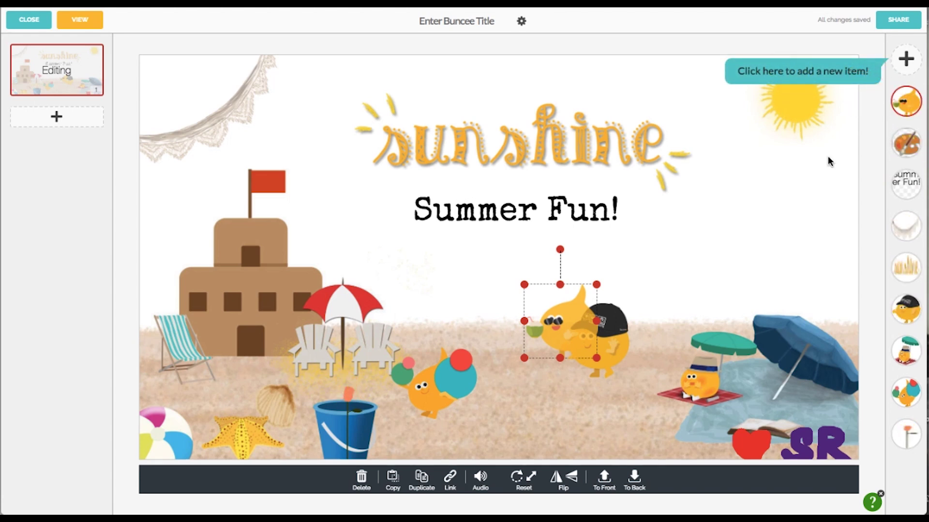
pyautogui.click(762, 203)
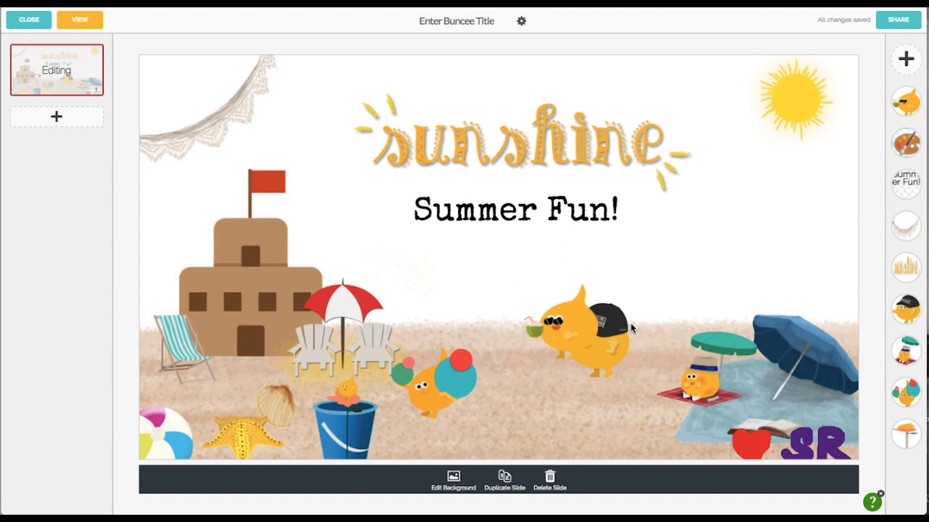
pyautogui.moveTo(906, 309); pyautogui.dragTo(897, 66)
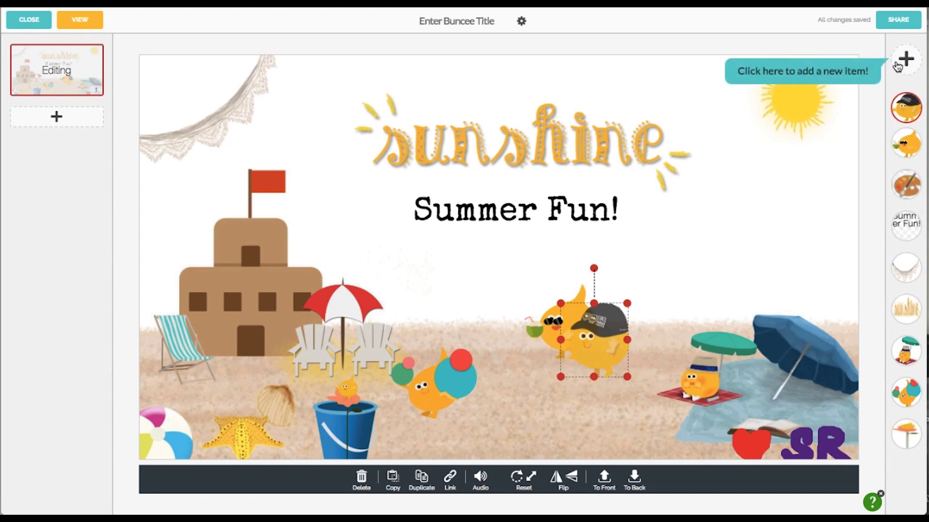
pyautogui.click(810, 197)
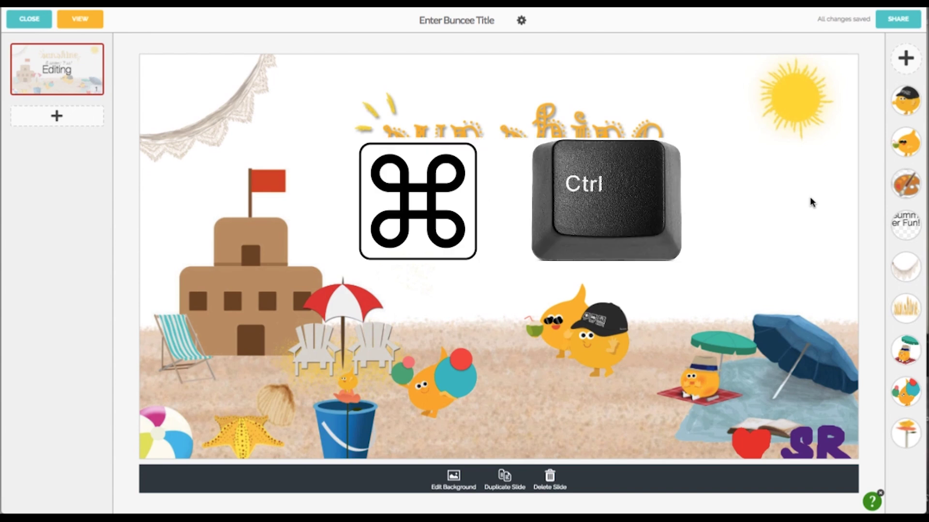
# Group both chicks as 'Buncee Couple', nudge the group slightly right, then ungroup it
pyautogui.keyDown('ctrl'); pyautogui.click(549, 333); pyautogui.keyUp('ctrl')
pyautogui.keyDown('ctrl'); pyautogui.click(610, 342); pyautogui.keyUp('ctrl')
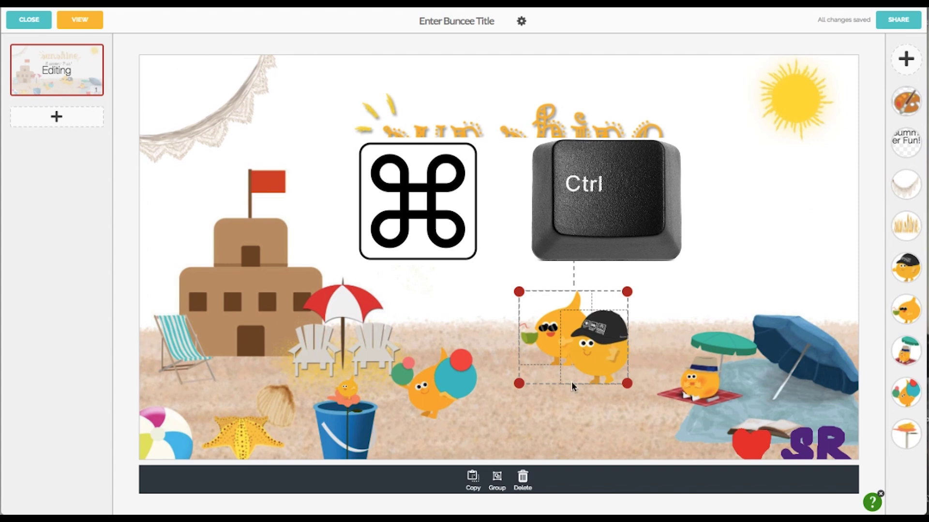
pyautogui.click(498, 487)
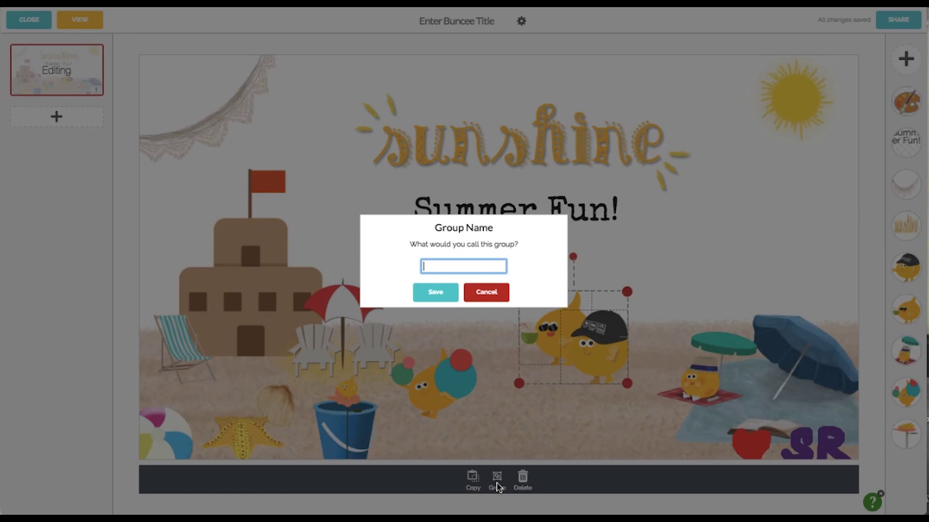
pyautogui.write('Buncee Couple')
pyautogui.click(426, 293)
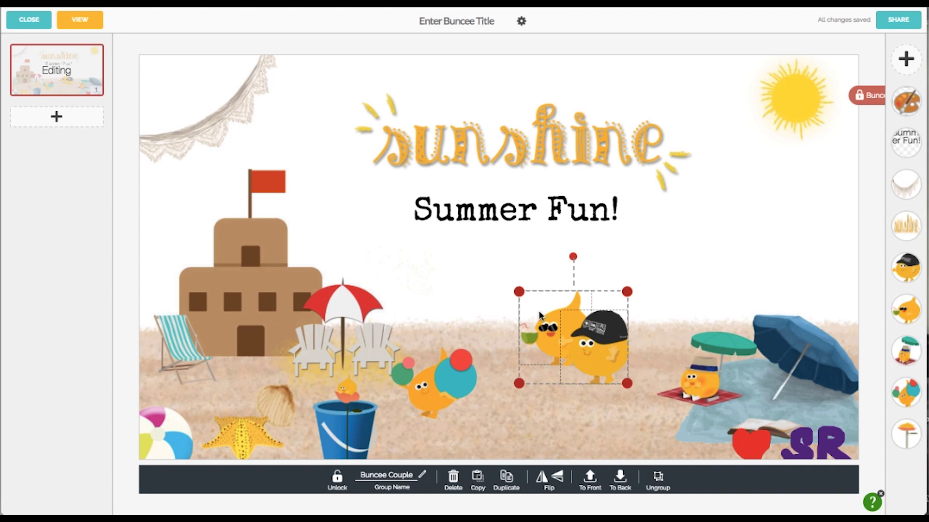
pyautogui.moveTo(549, 315)
pyautogui.mouseDown()
pyautogui.moveTo(499, 312)
pyautogui.moveTo(554, 302)
pyautogui.moveTo(551, 280)
pyautogui.moveTo(557, 307)
pyautogui.mouseUp()
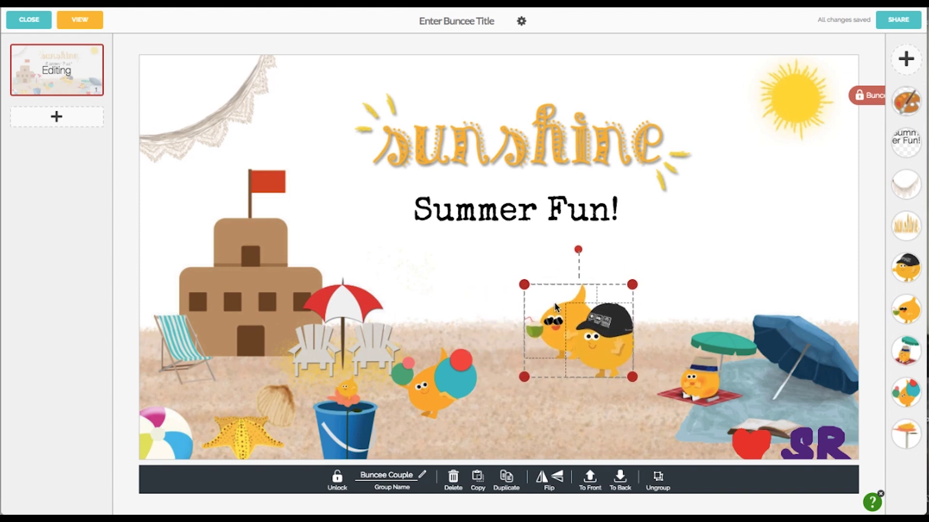
pyautogui.click(659, 479)
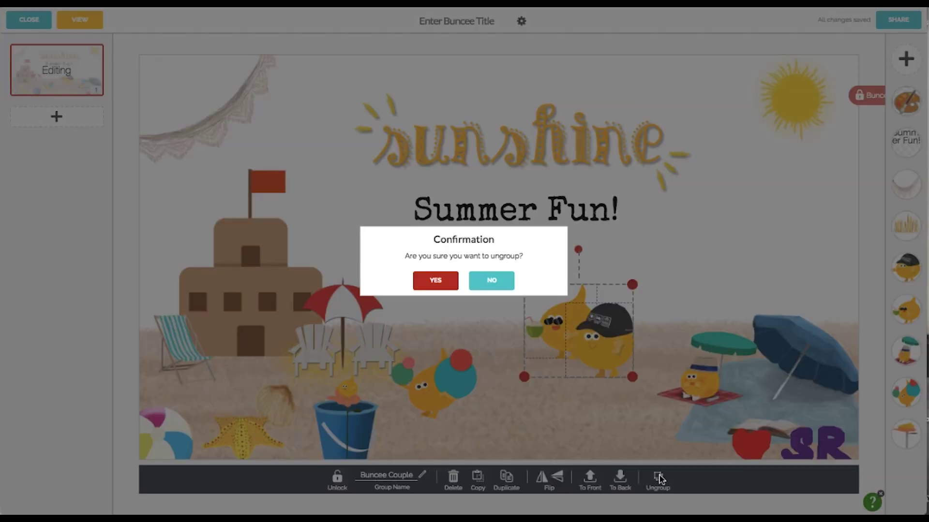
# Confirm the ungroup and set the project title to 'Summer Fun!'
pyautogui.click(433, 281)
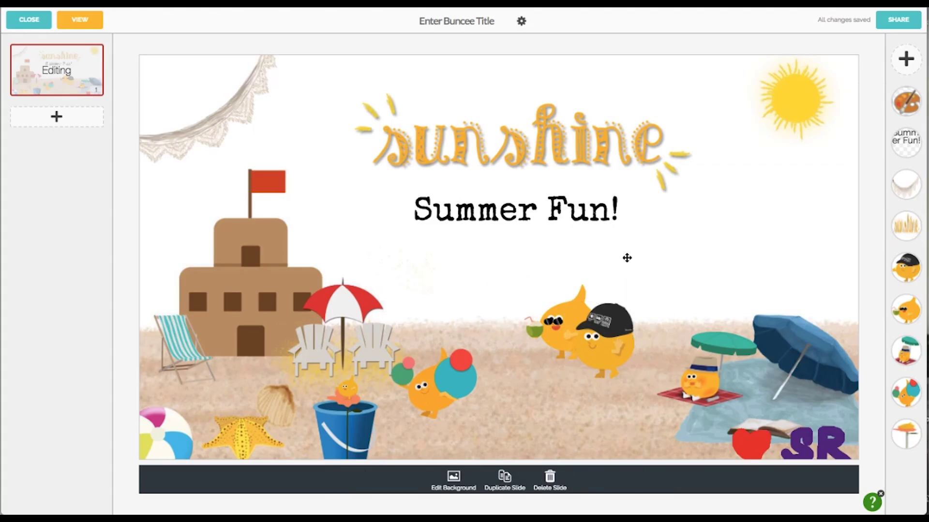
pyautogui.click(456, 21)
pyautogui.write('Summer Fun')
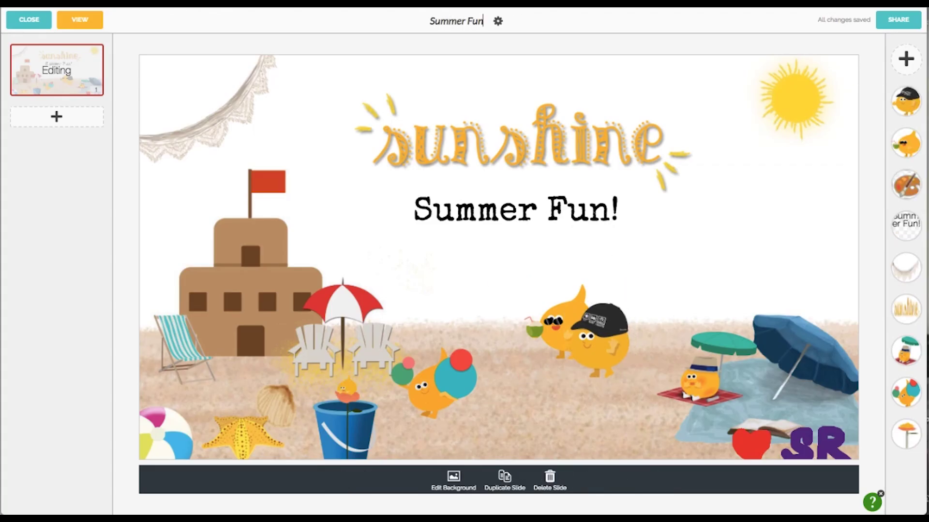
pyautogui.write('!')
pyautogui.click(565, 18)
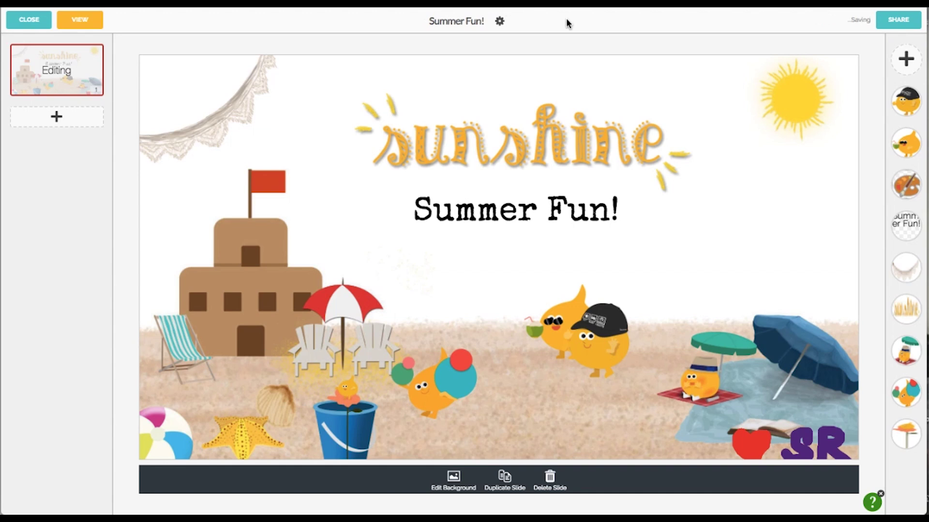